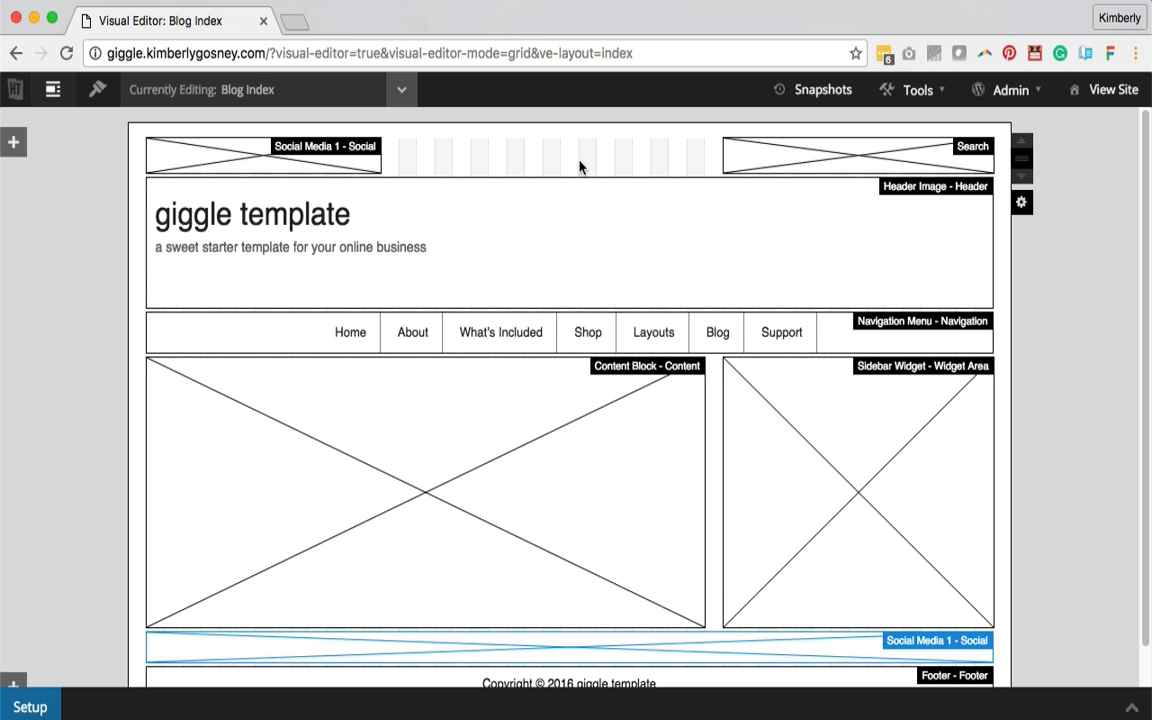
- Set the alias of the social block above the header to "Social Media Block - Blog Index"
{"action": "right_click", "coordinate": [241, 157]}
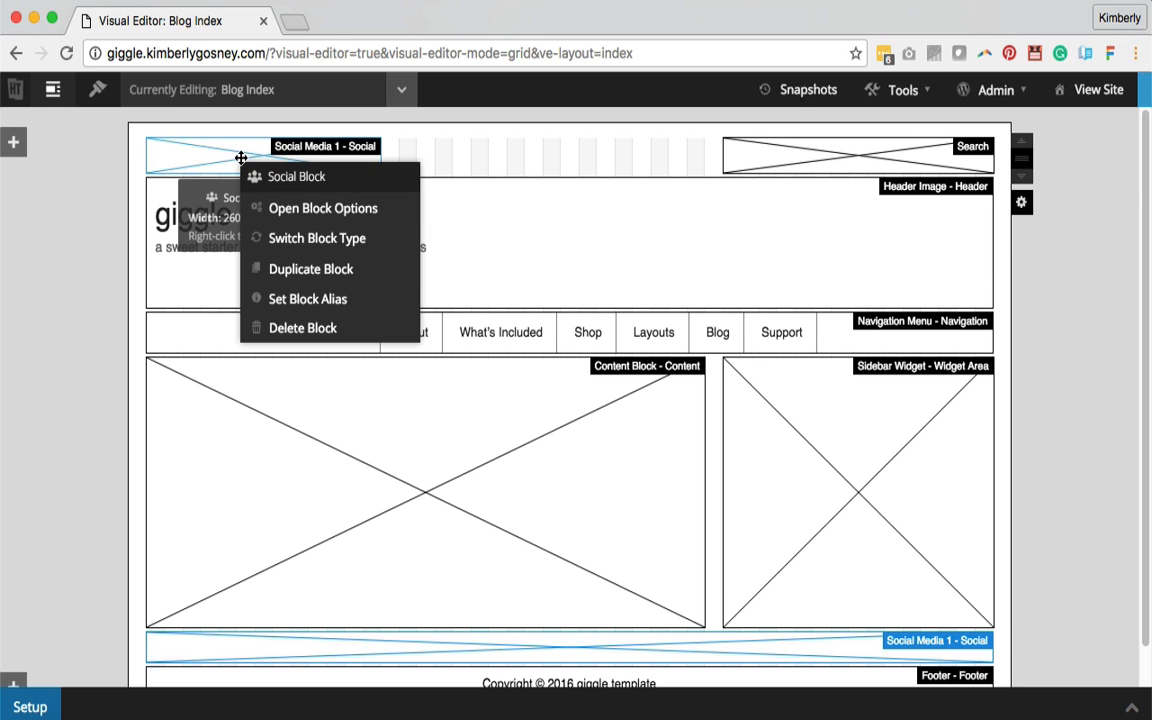
{"action": "left_click", "coordinate": [325, 300]}
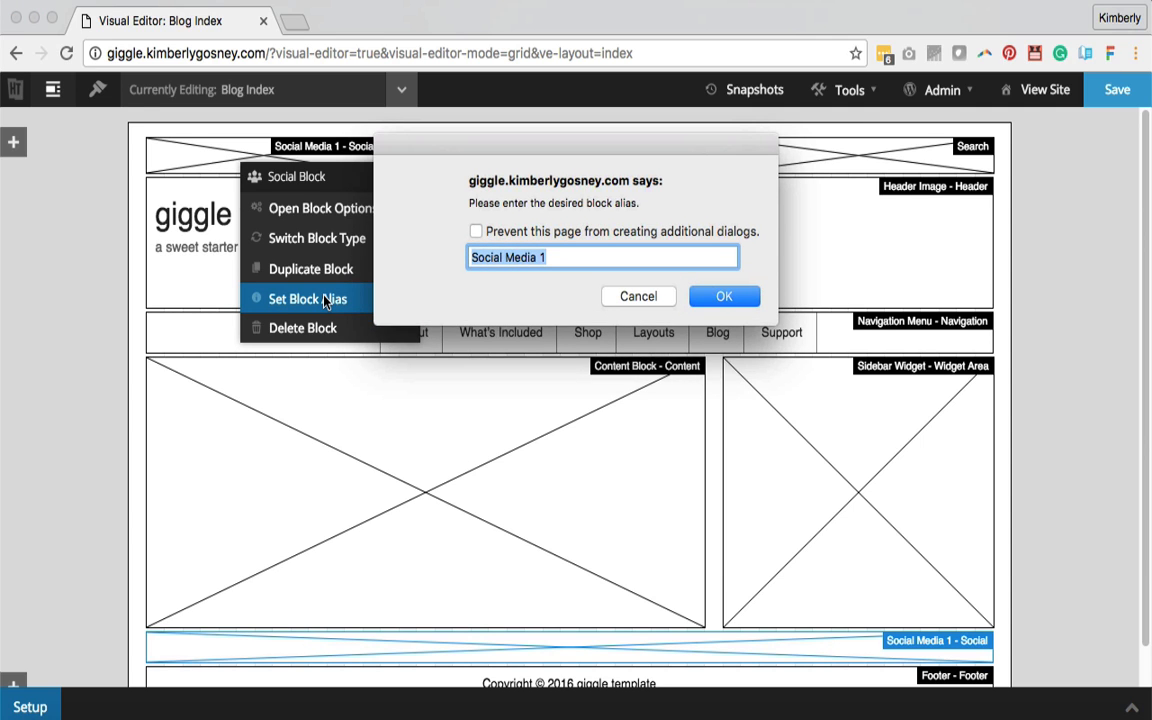
{"action": "type", "text": "Social Medi"}
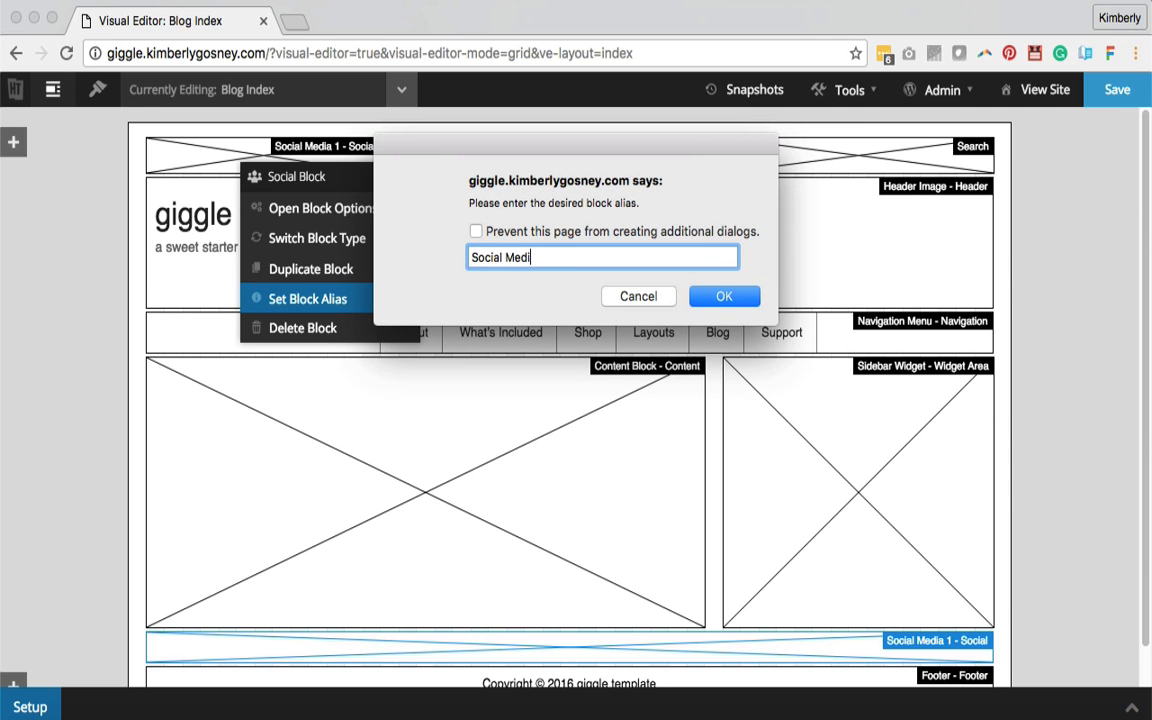
{"action": "type", "text": "a Block - Blog Inde"}
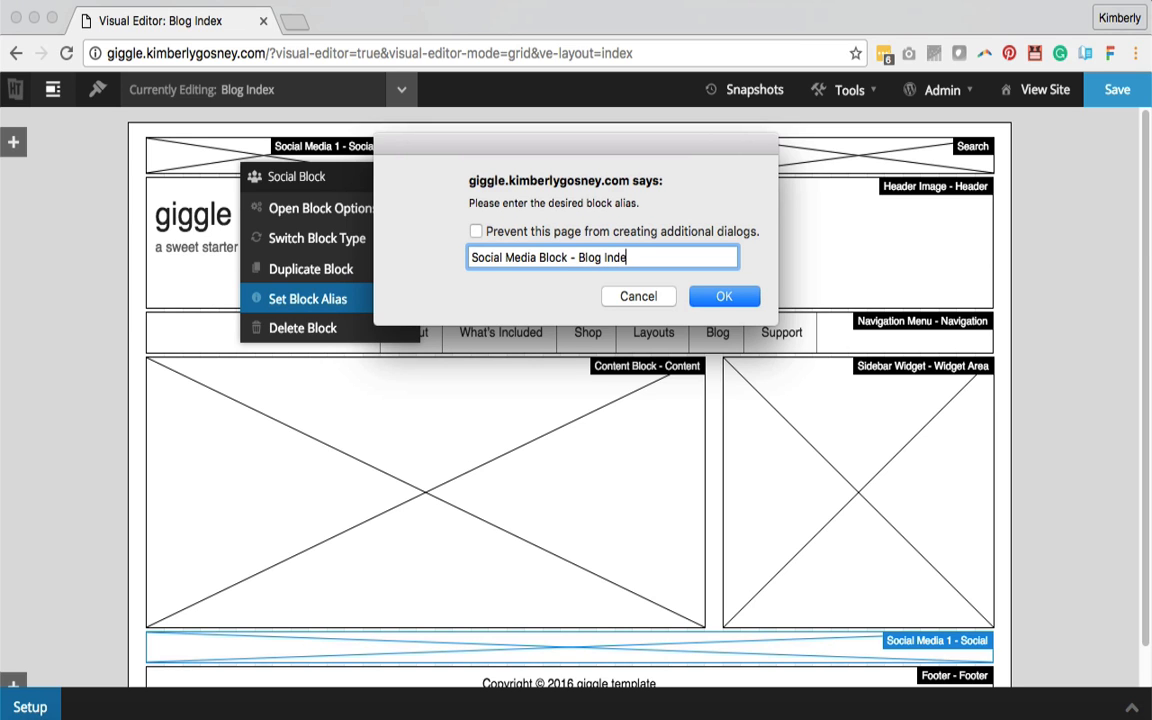
{"action": "type", "text": "x"}
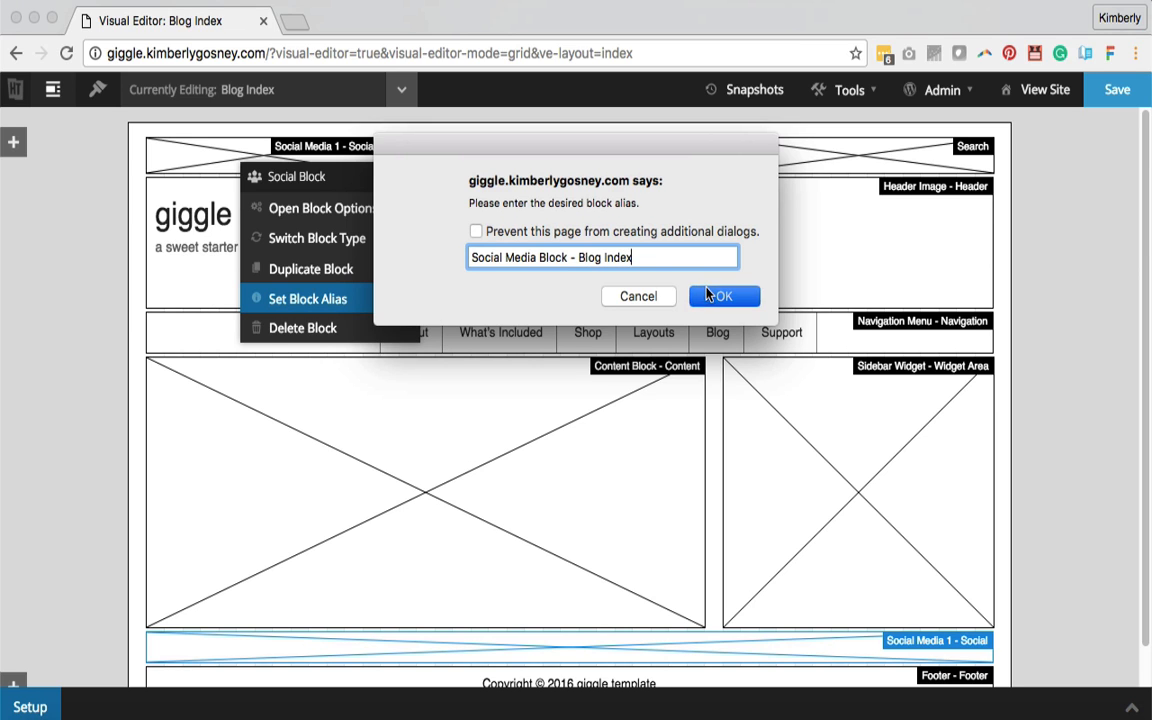
{"action": "left_click", "coordinate": [720, 296]}
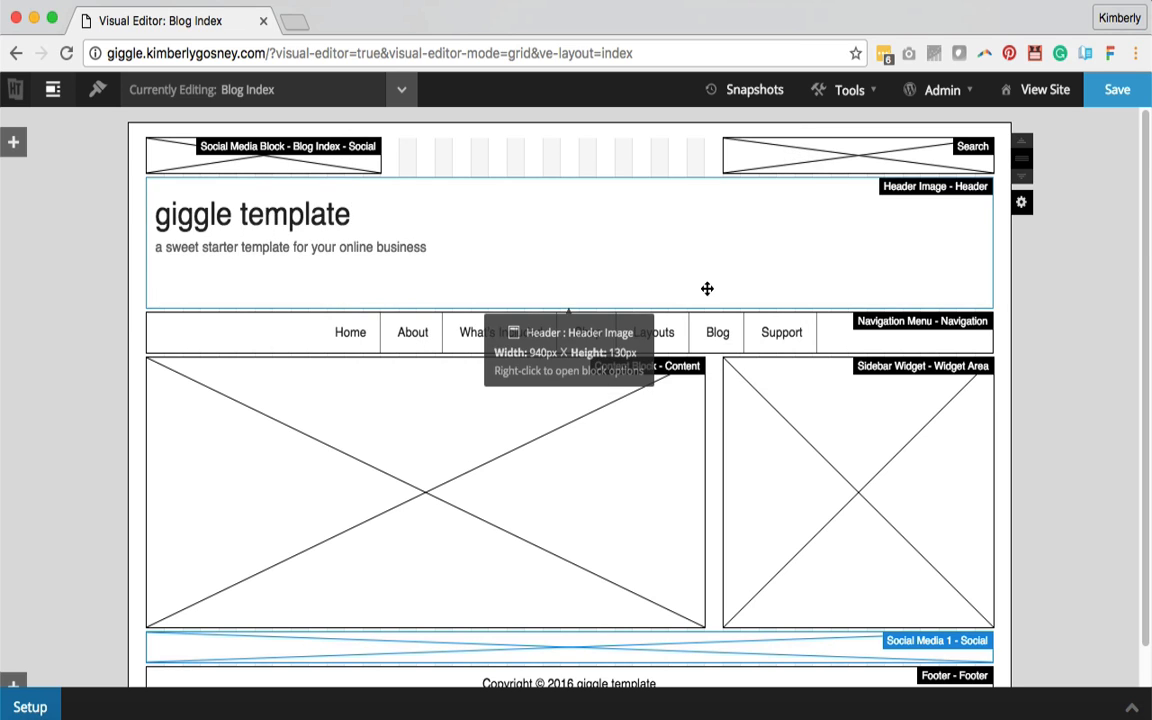
- Set the search block's alias to "Search Block - Blog Index"
{"action": "right_click", "coordinate": [820, 155]}
{"action": "left_click", "coordinate": [860, 306]}
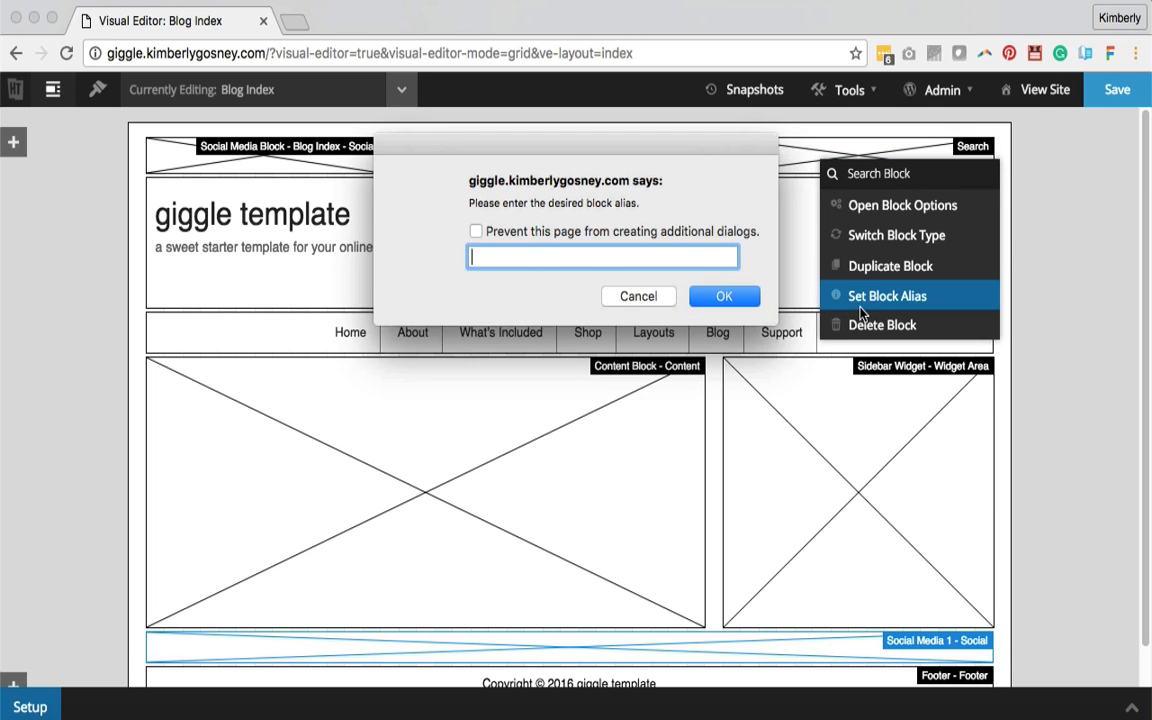
{"action": "type", "text": "Search Block - Blo"}
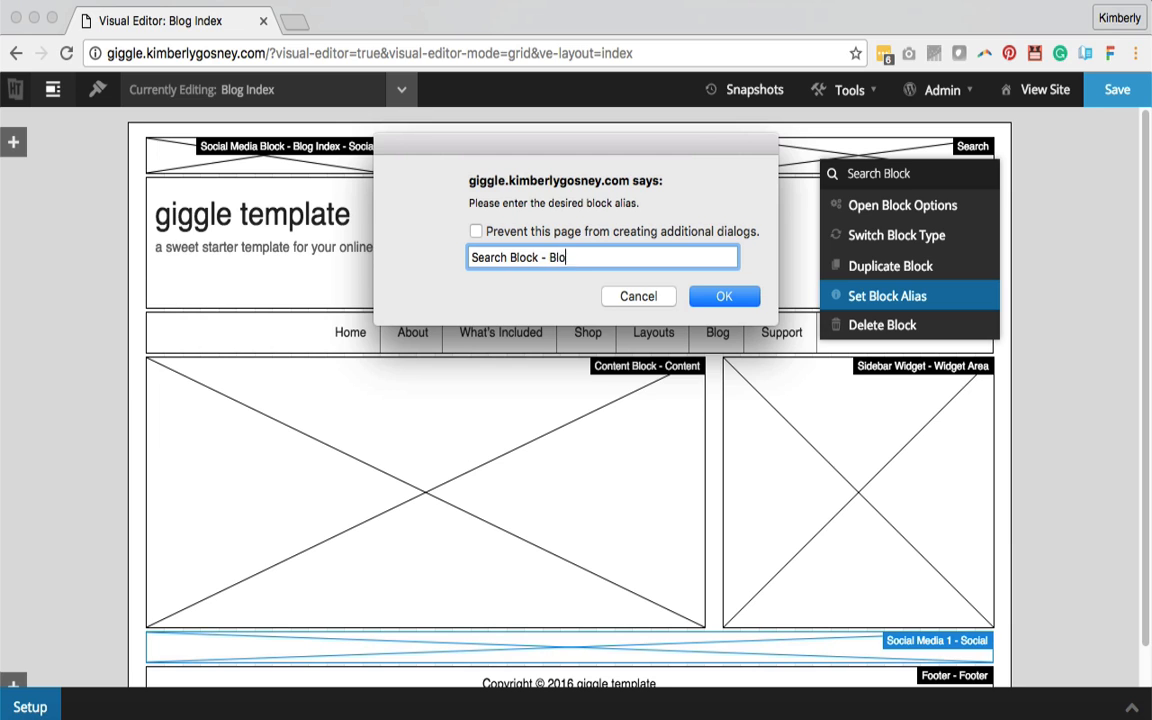
{"action": "type", "text": "g Index"}
{"action": "key", "text": "Return"}
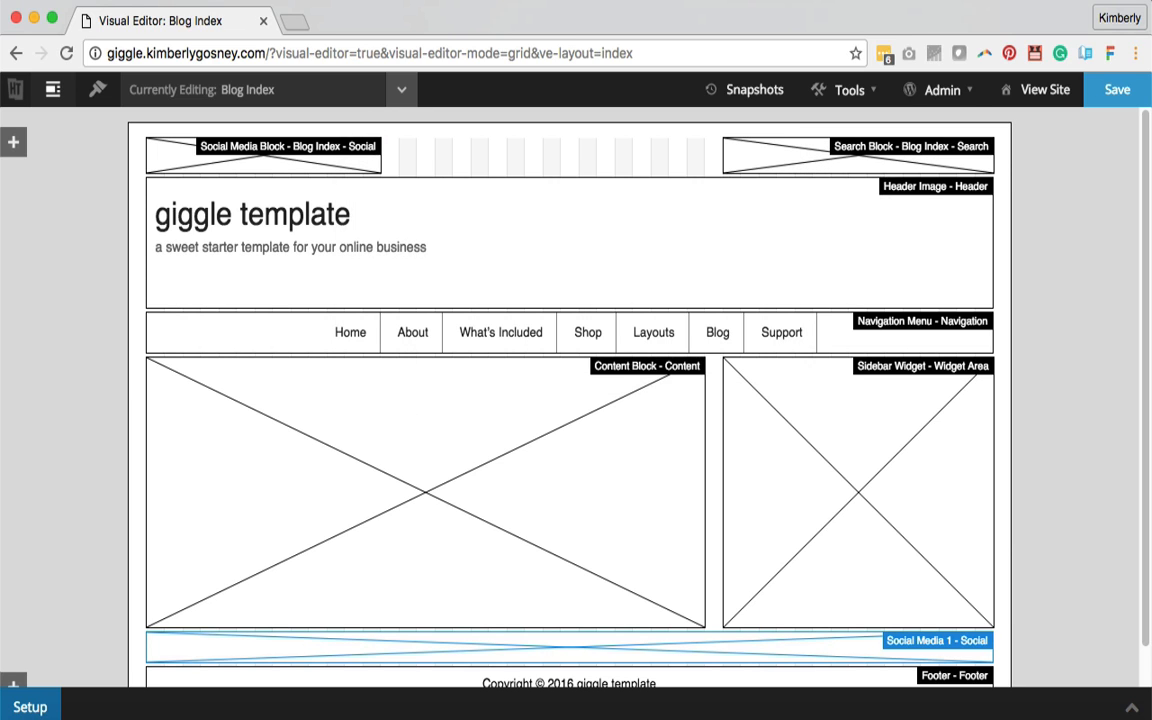
- Set the header block's alias to "Header Image Block - Blog Index"
{"action": "right_click", "coordinate": [573, 251]}
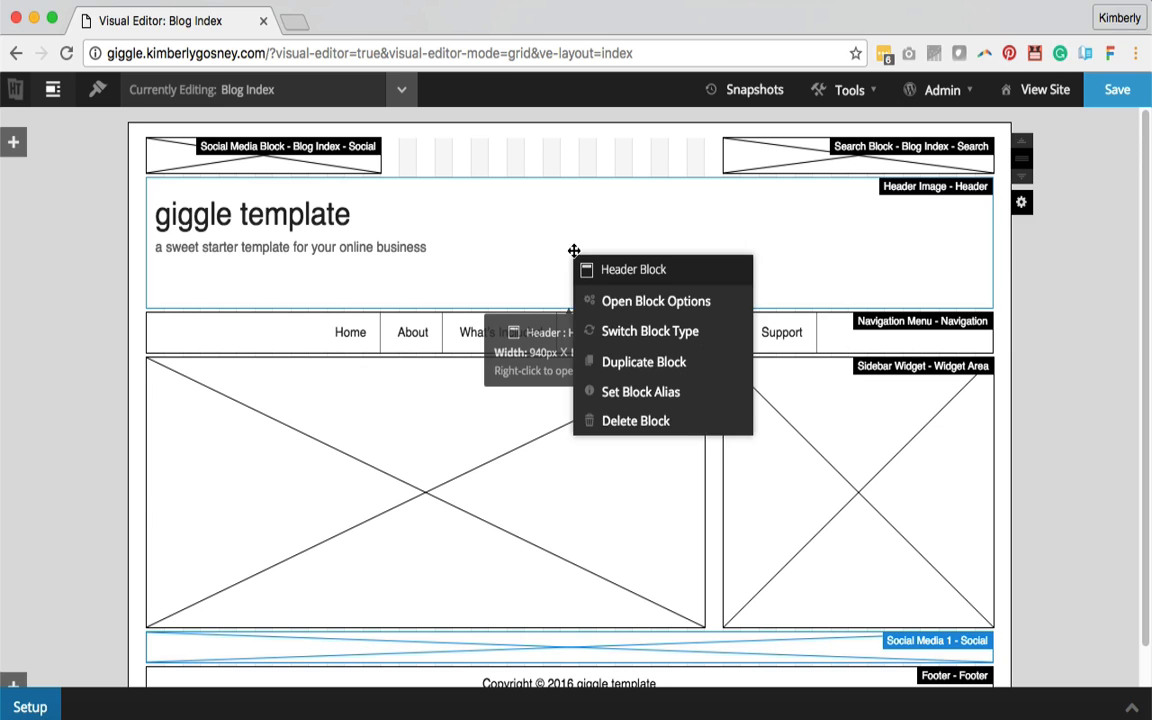
{"action": "left_click", "coordinate": [631, 394]}
{"action": "type", "text": "H"}
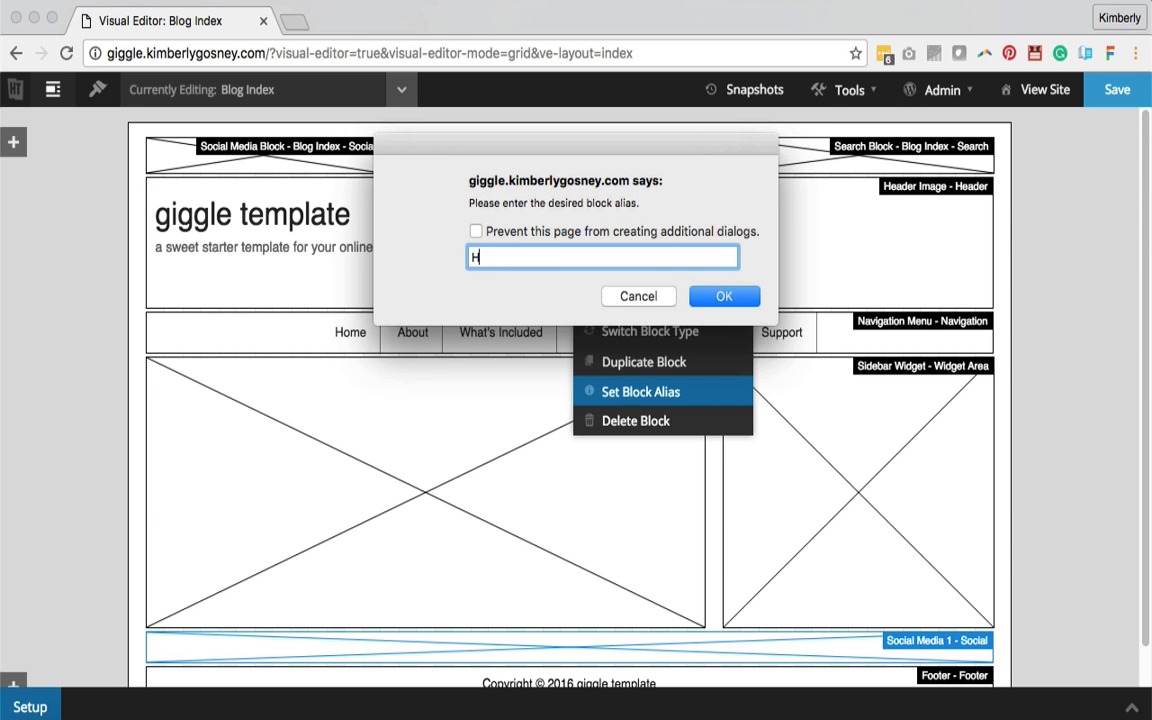
{"action": "type", "text": "eader Image Block - Blog Index"}
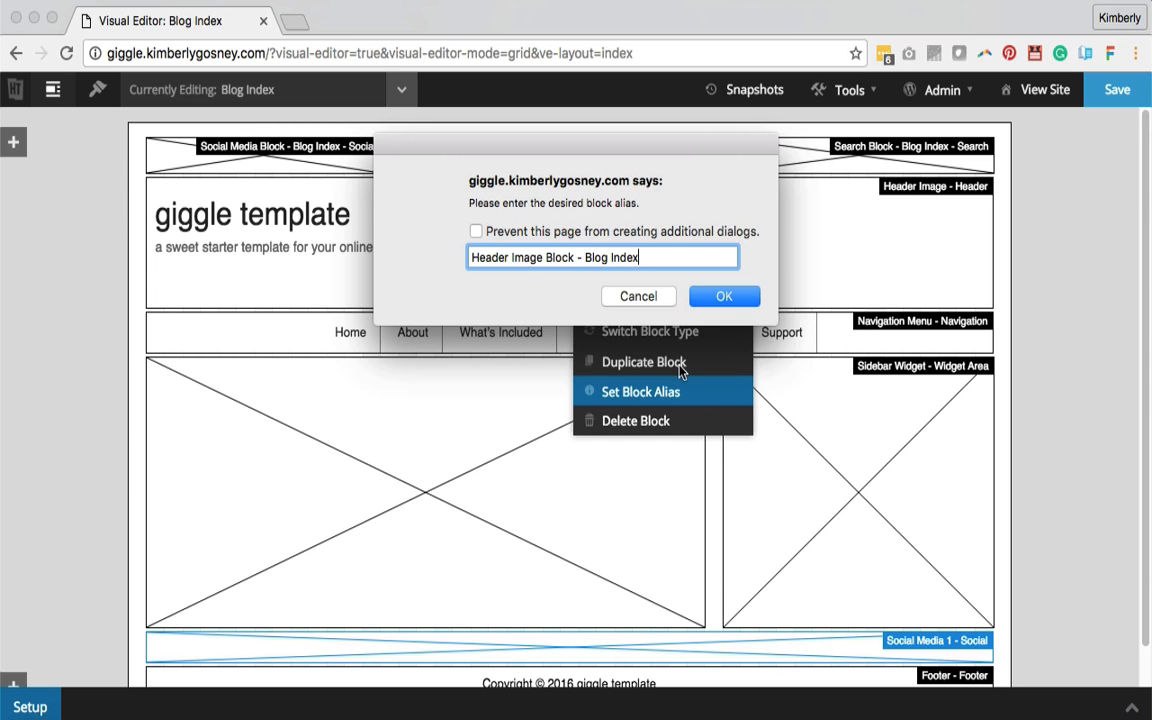
{"action": "left_click", "coordinate": [731, 296]}
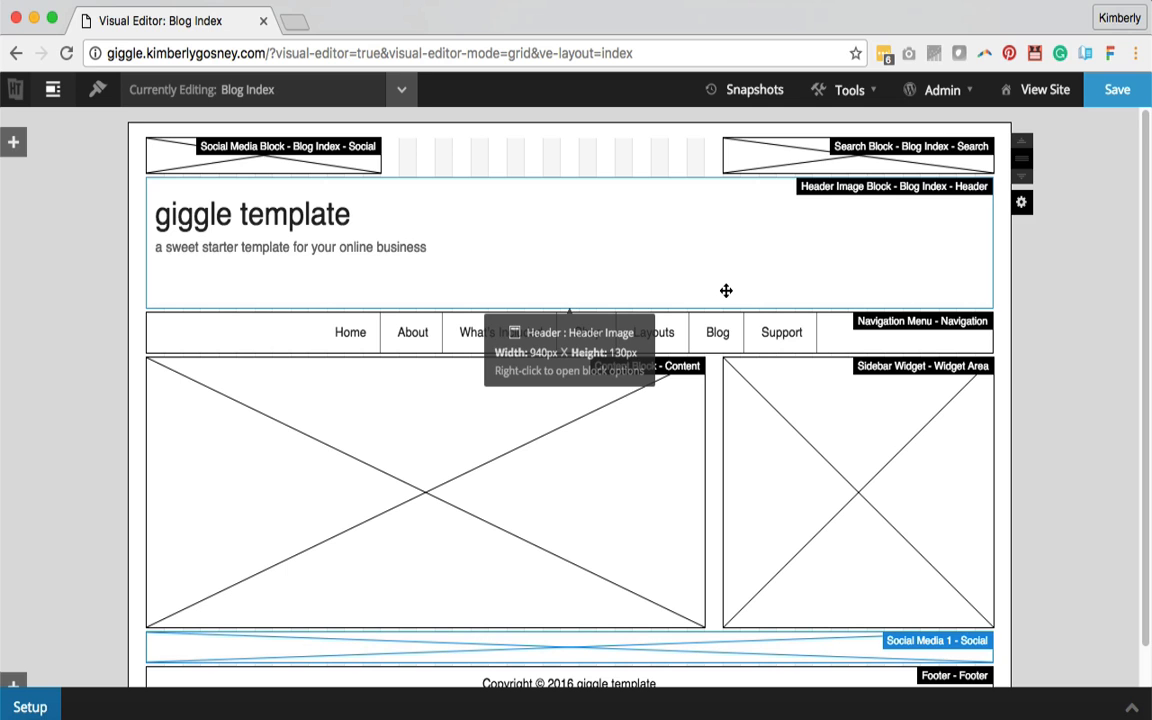
- Set the navigation block's alias to "Navigation Menu Block - Blog Index"
{"action": "scroll", "coordinate": [1148, 260], "scroll_direction": "down", "scroll_amount": 2}
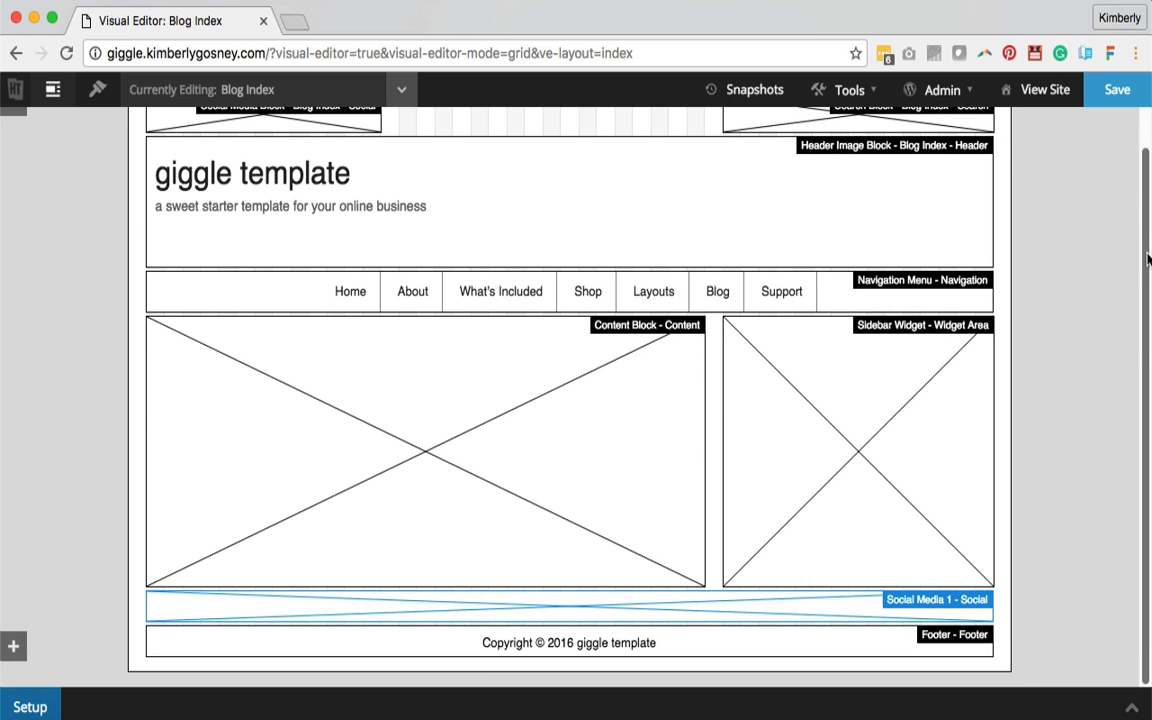
{"action": "right_click", "coordinate": [832, 295]}
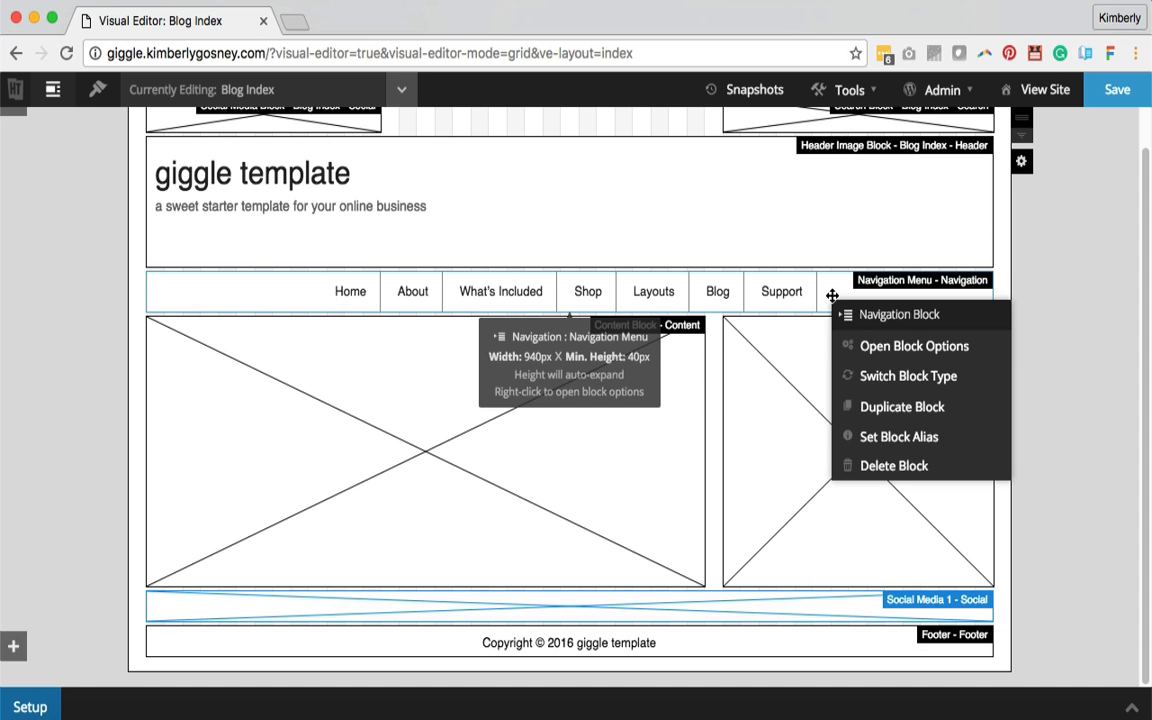
{"action": "left_click", "coordinate": [872, 437]}
{"action": "type", "text": "Nav"}
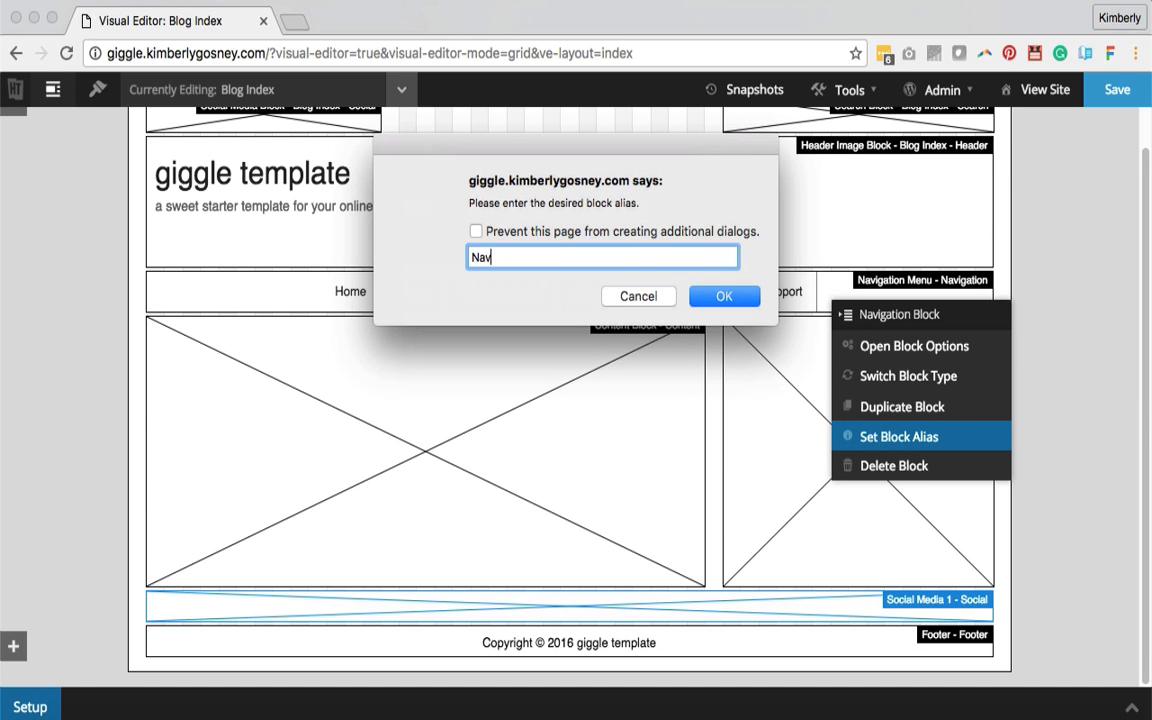
{"action": "type", "text": "igation Menu Block - Blog Index"}
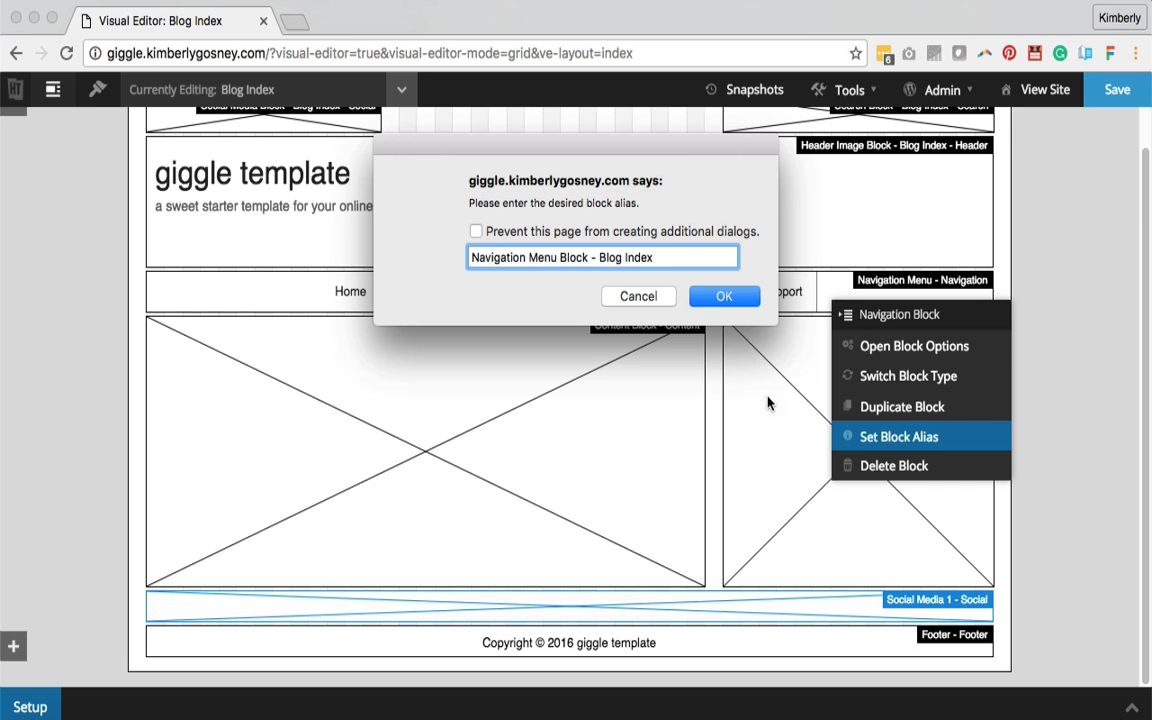
{"action": "left_click", "coordinate": [724, 296]}
- Extend the content block's alias to "Content Block - Blog Index"
{"action": "right_click", "coordinate": [505, 416]}
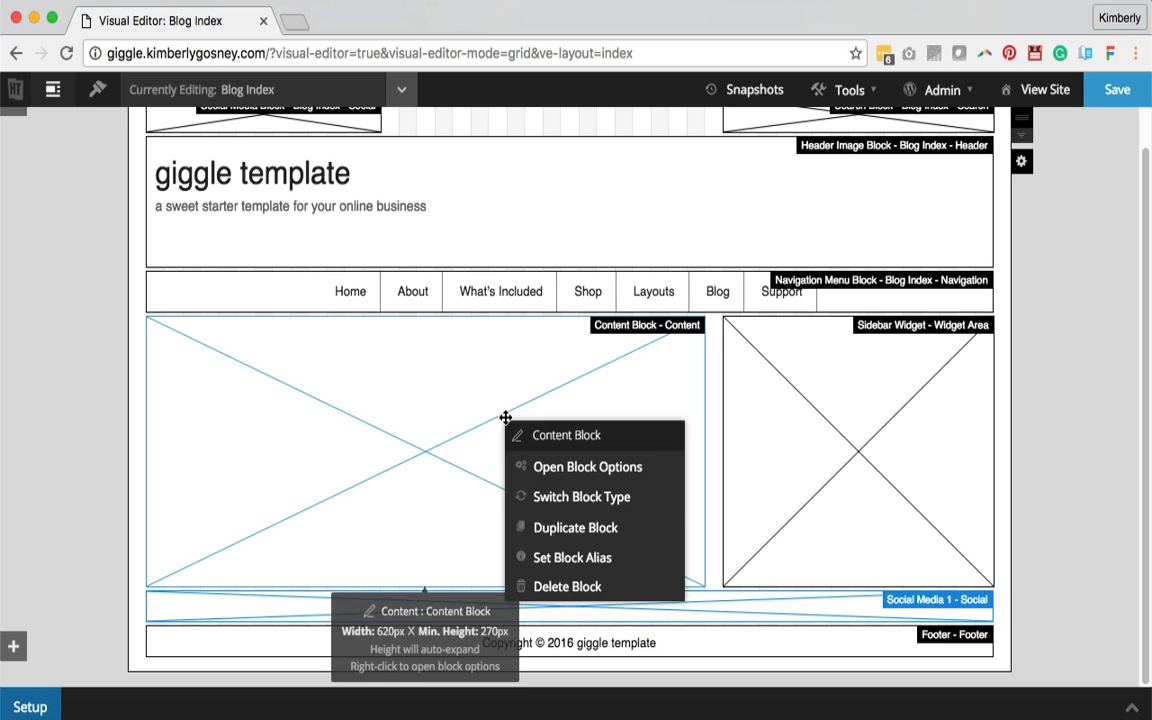
{"action": "left_click", "coordinate": [583, 558]}
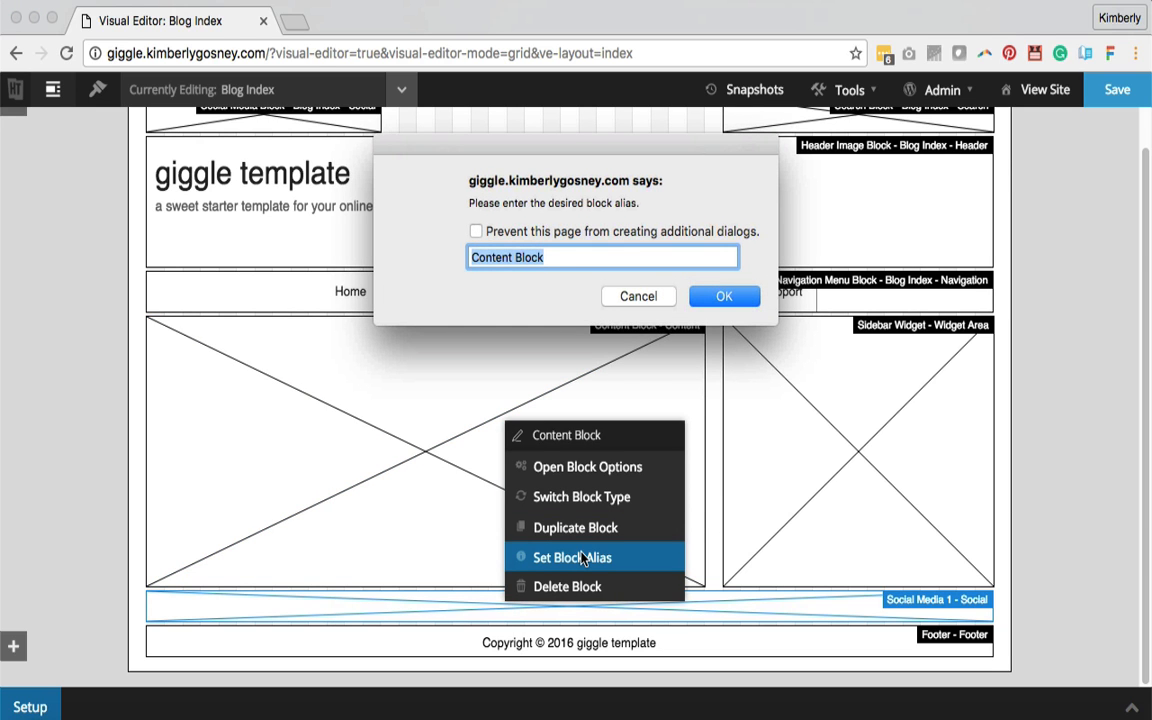
{"action": "key", "text": "Right"}
{"action": "type", "text": "- B"}
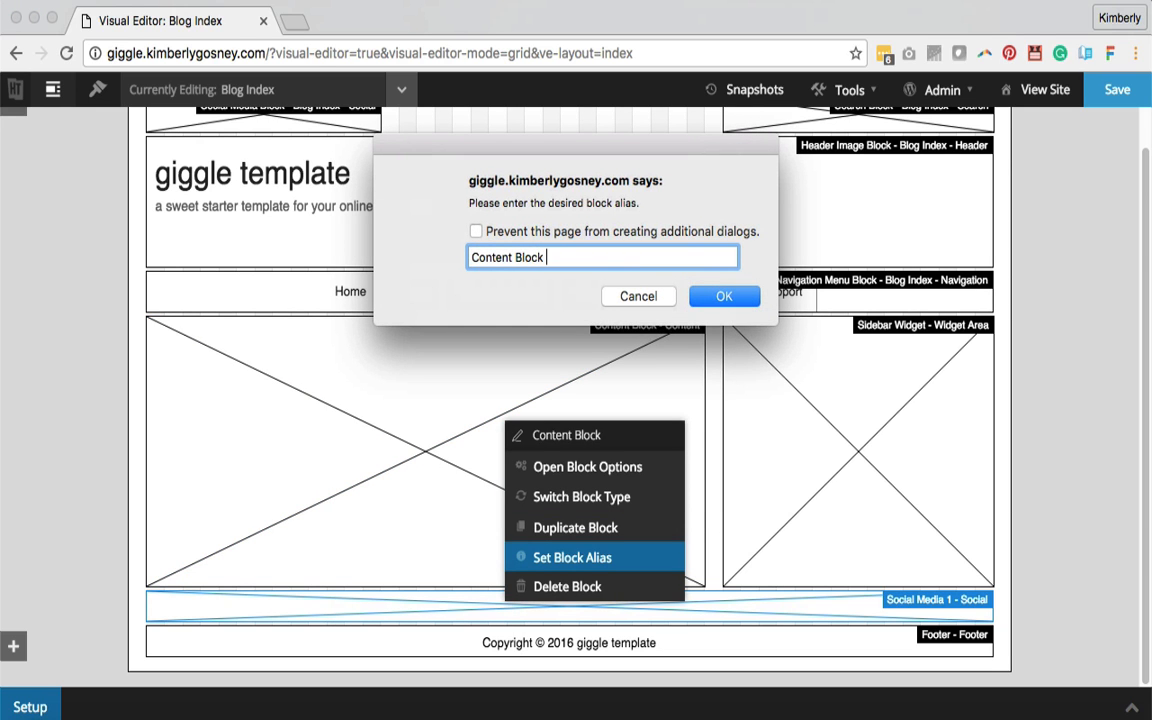
{"action": "type", "text": "log Index"}
{"action": "key", "text": "Return"}
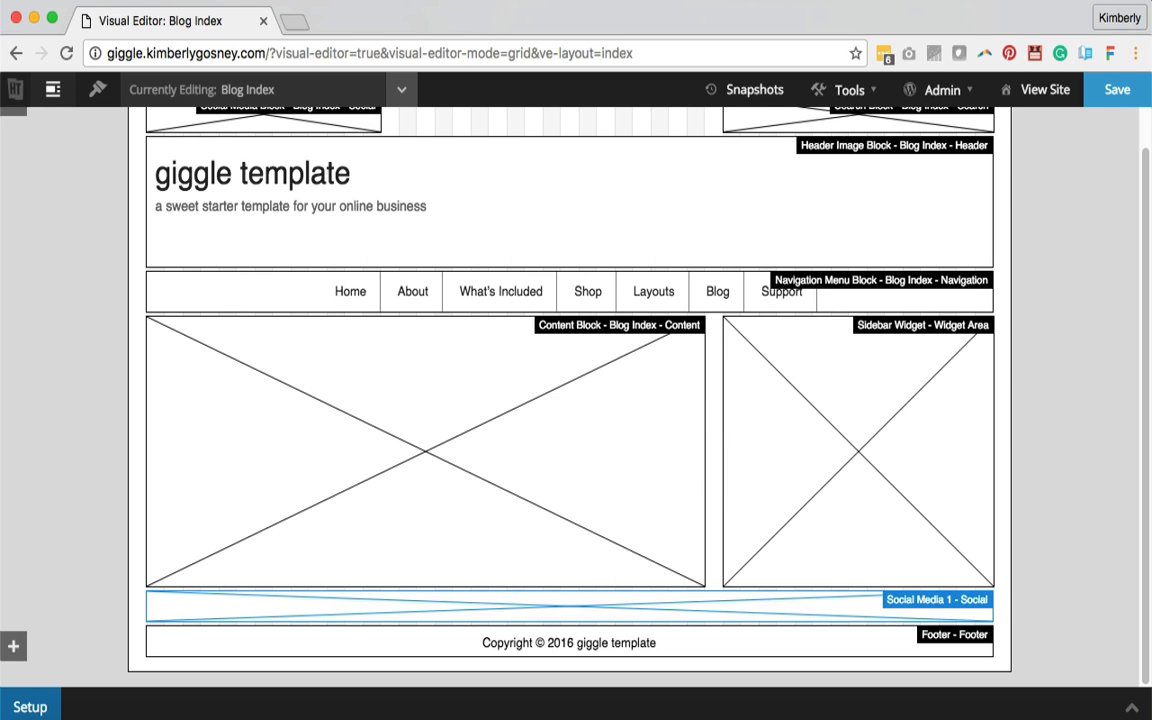
- Extend the sidebar widget area block's alias to "Sidebar Widget - Blog Index"
{"action": "right_click", "coordinate": [875, 408]}
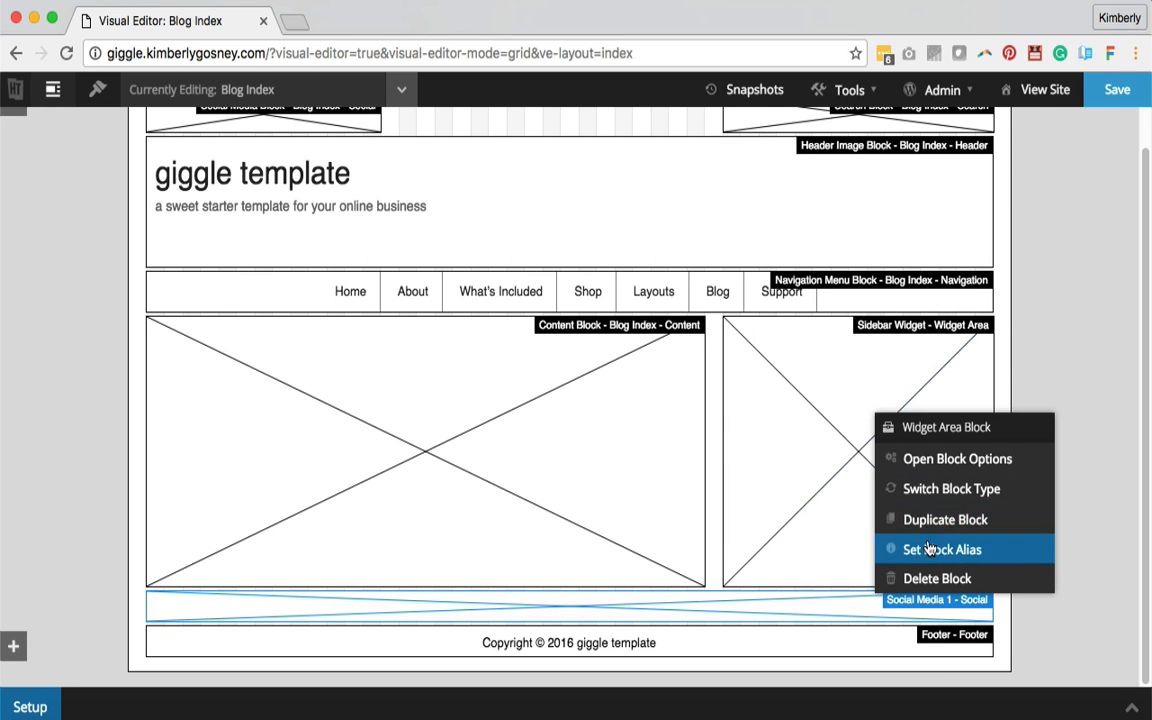
{"action": "left_click", "coordinate": [934, 551]}
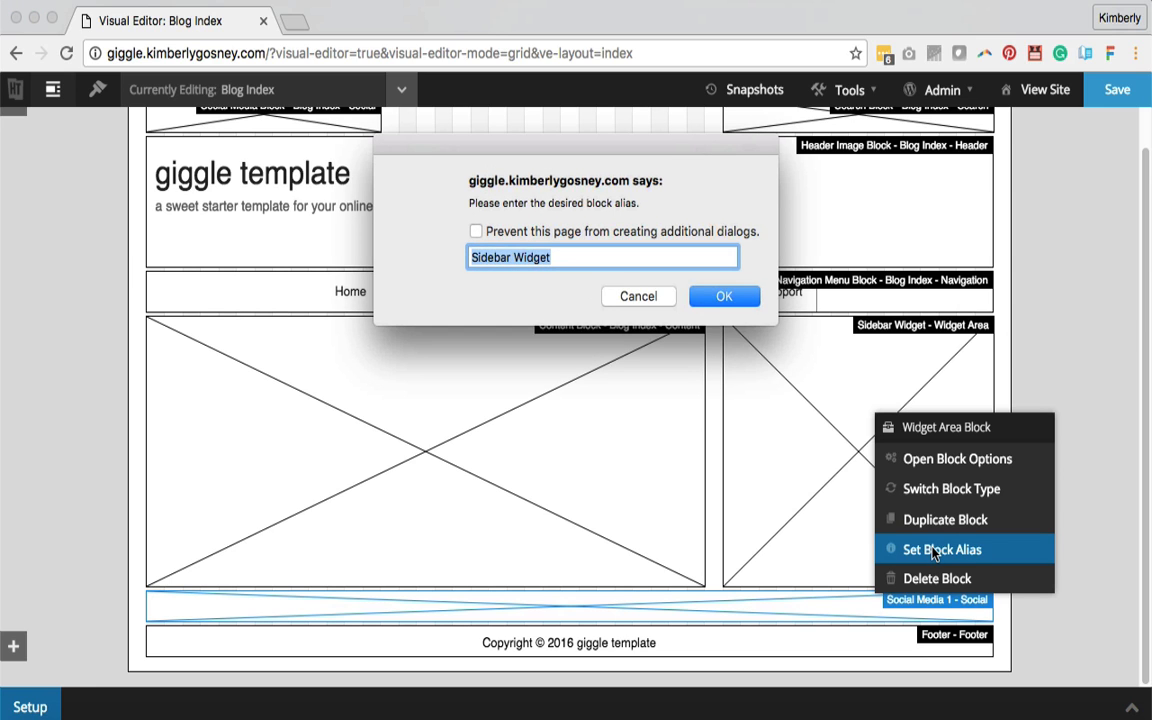
{"action": "key", "text": "Right"}
{"action": "type", "text": "- "}
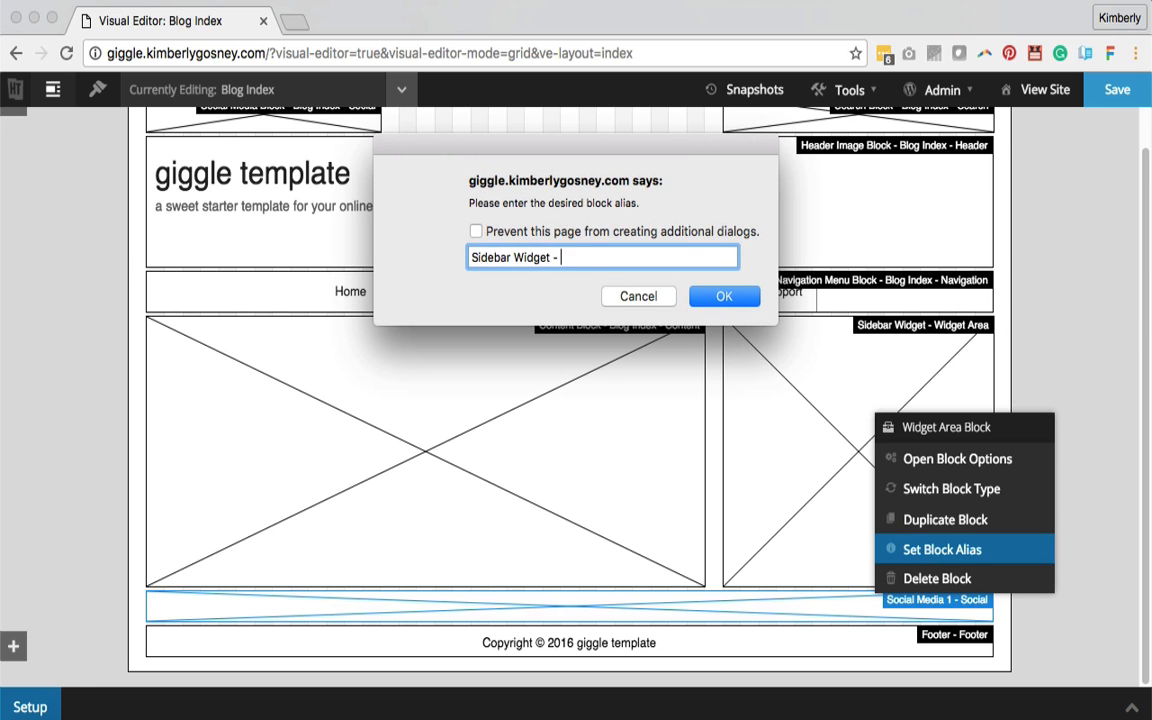
{"action": "type", "text": "Blog Index"}
{"action": "key", "text": "Return"}
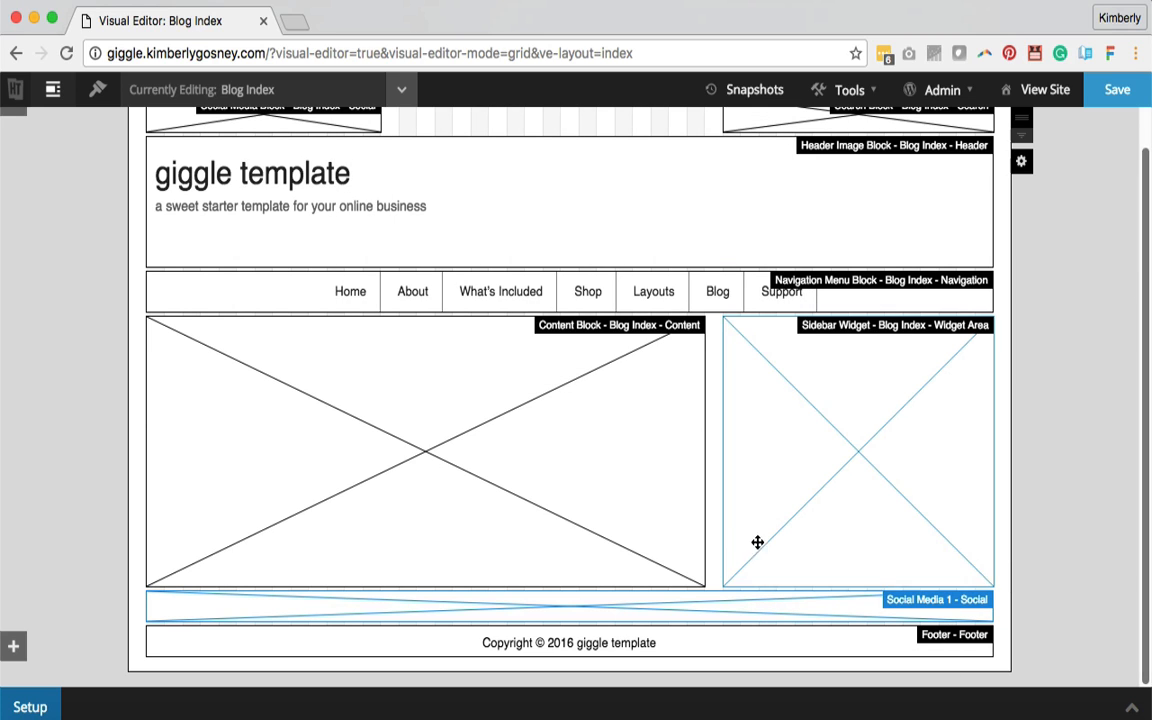
- Set the alias of the mirrored social block above the footer to "Mirrored Social Media Block - Blog Index"
{"action": "right_click", "coordinate": [818, 610]}
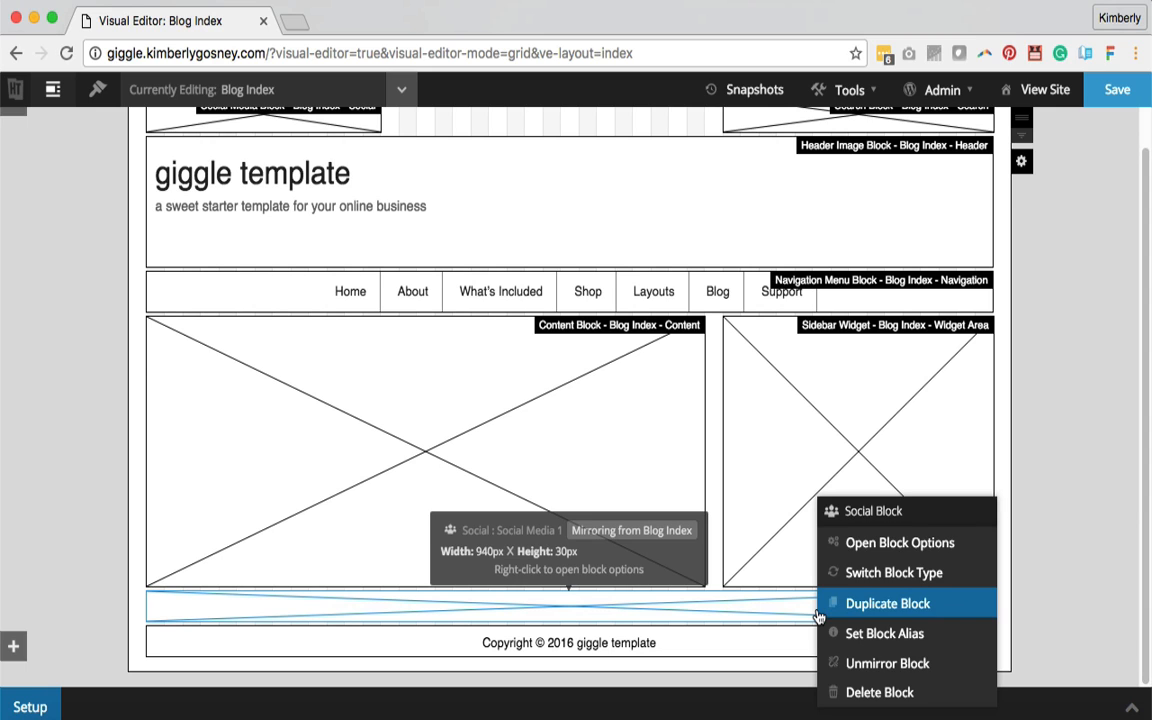
{"action": "left_click", "coordinate": [868, 634]}
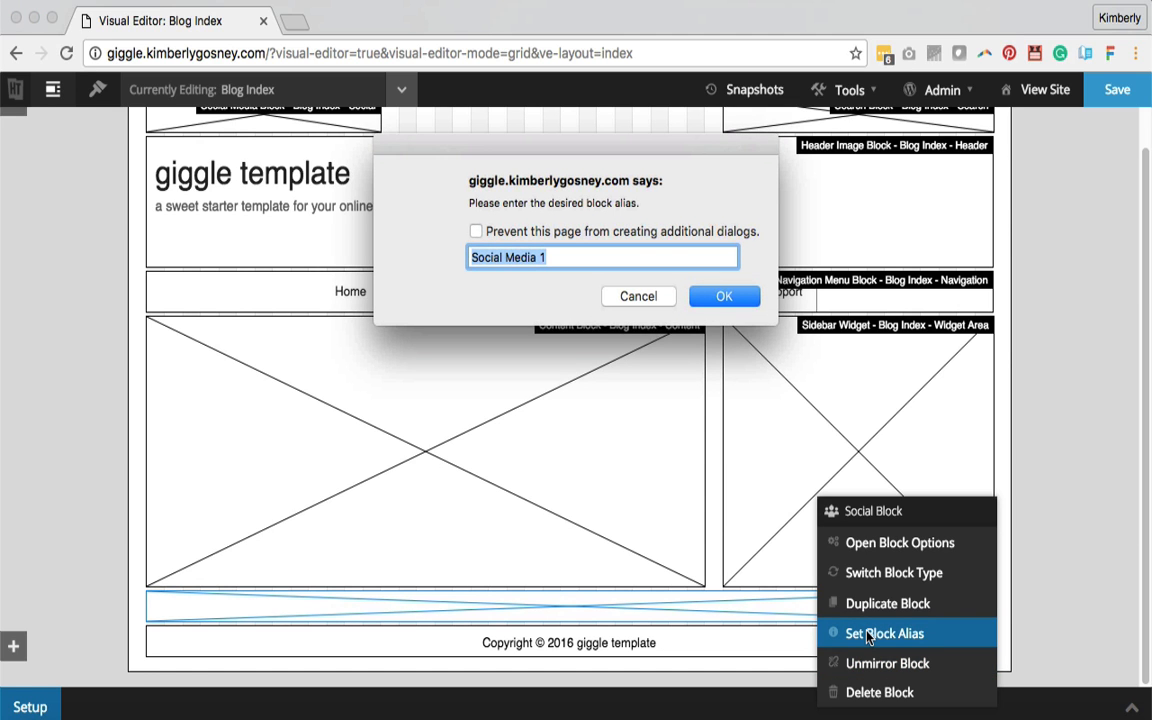
{"action": "type", "text": "Mirrored "}
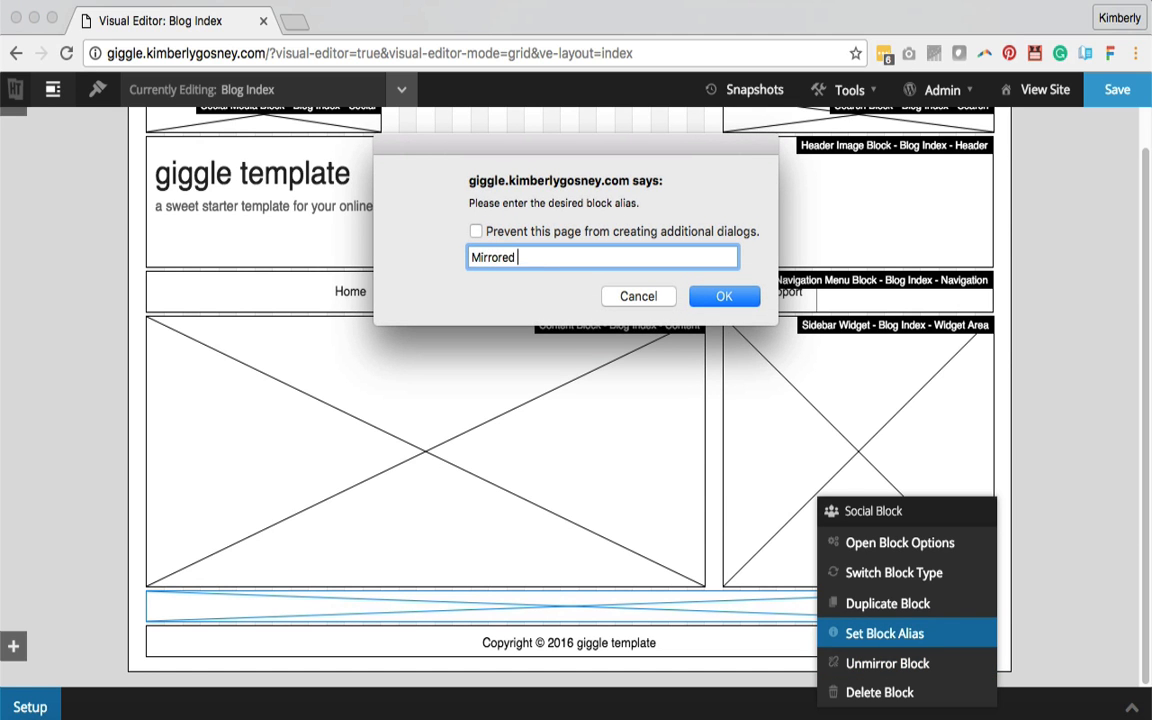
{"action": "type", "text": "Social Media Block - "}
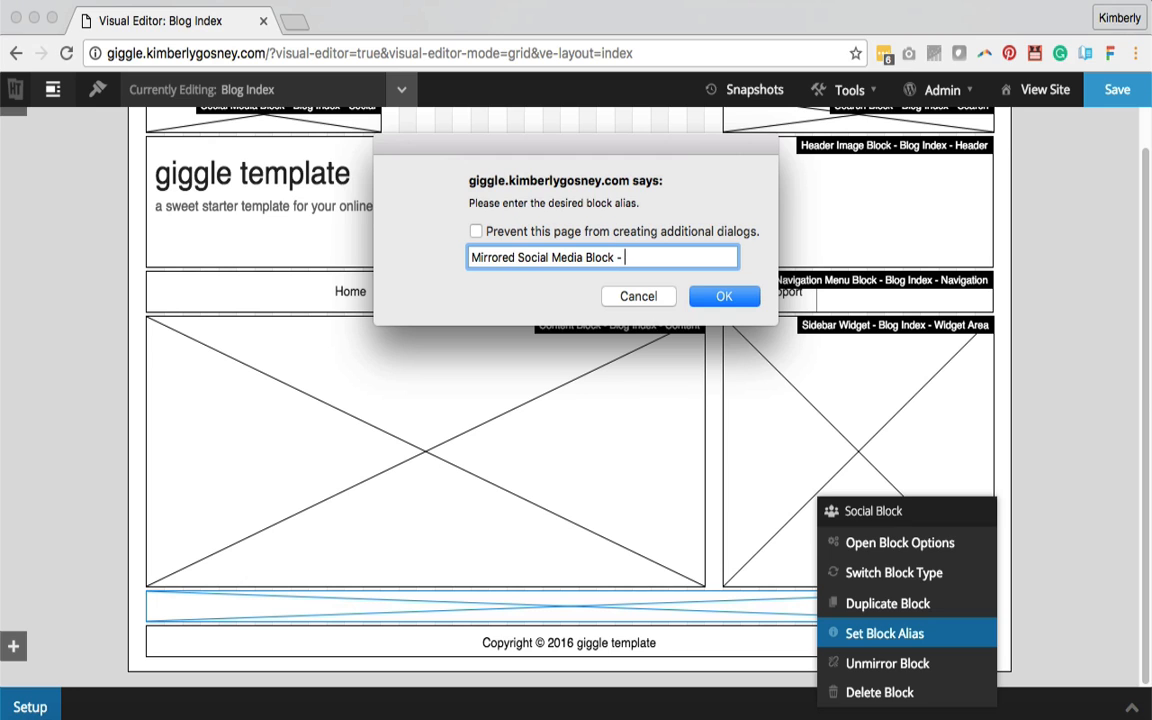
{"action": "type", "text": "Blog Index"}
{"action": "key", "text": "Return"}
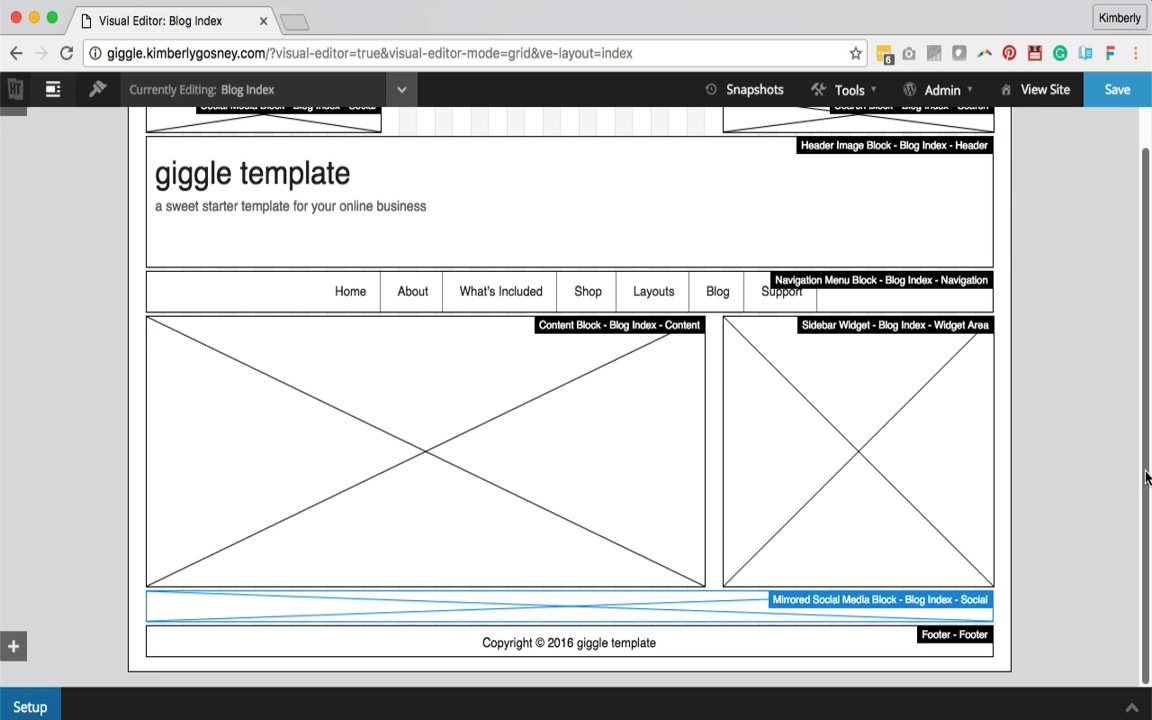
- Extend the footer block's alias to "Footer Block - Blog Index" and save the Blog Index layout
{"action": "right_click", "coordinate": [681, 640]}
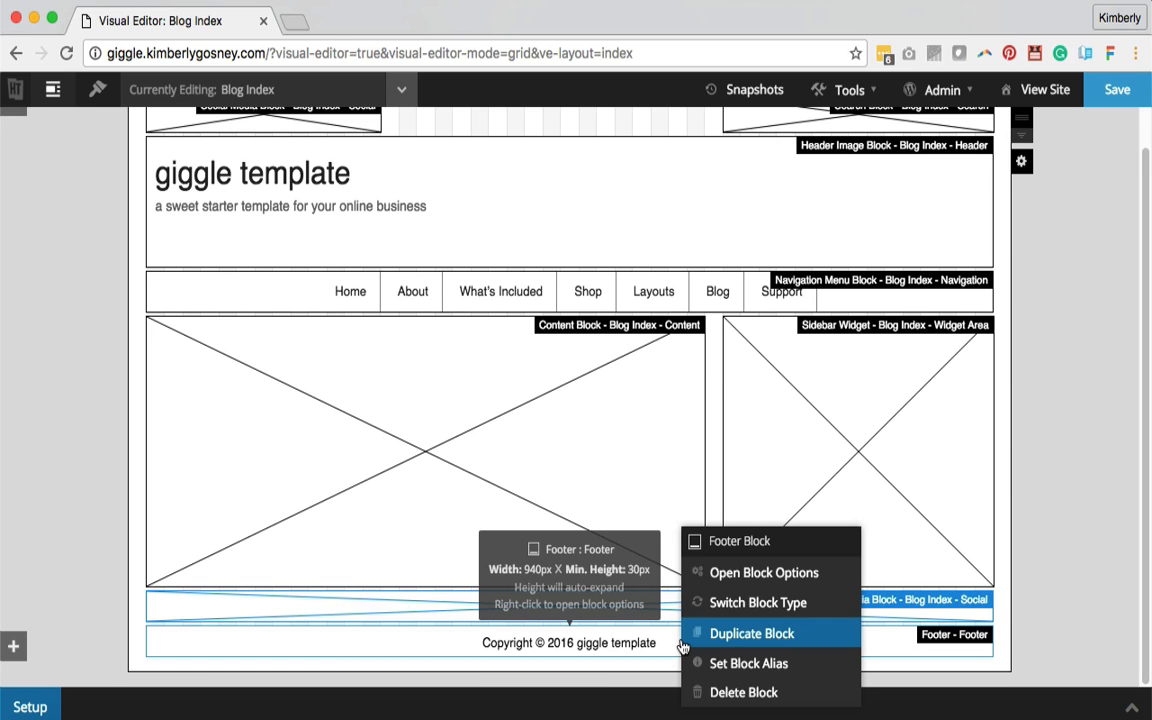
{"action": "left_click", "coordinate": [733, 666]}
{"action": "key", "text": "Right"}
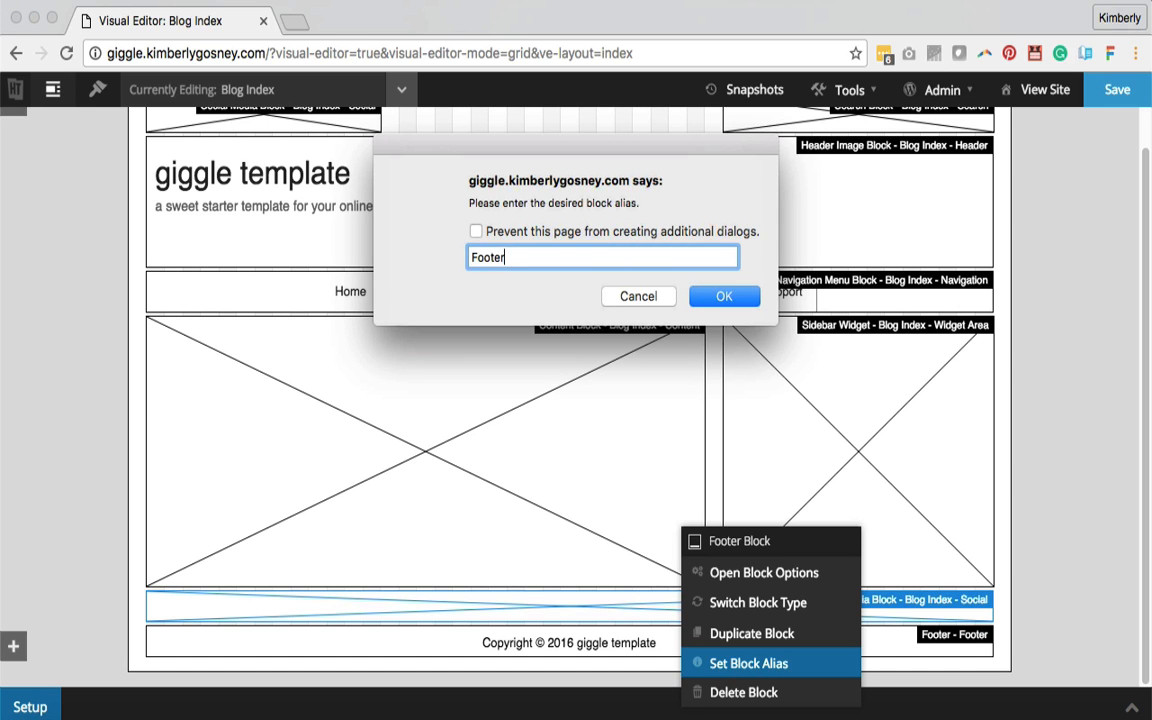
{"action": "type", "text": "Block - Blog Index"}
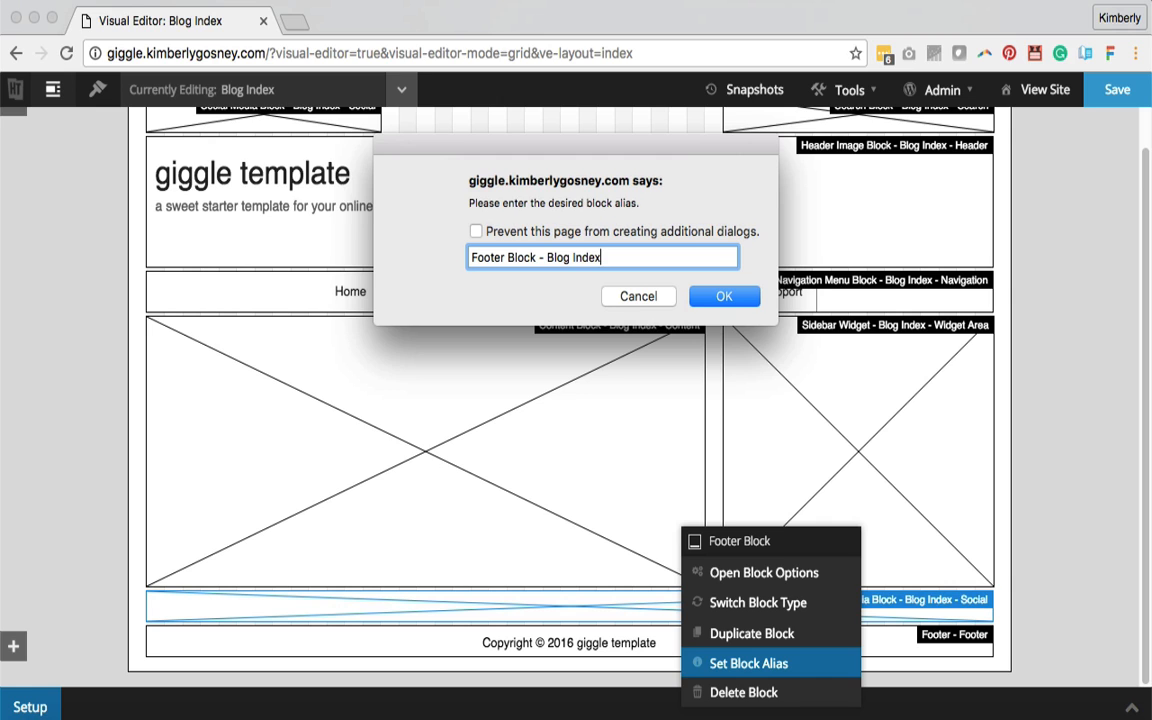
{"action": "left_click", "coordinate": [738, 297]}
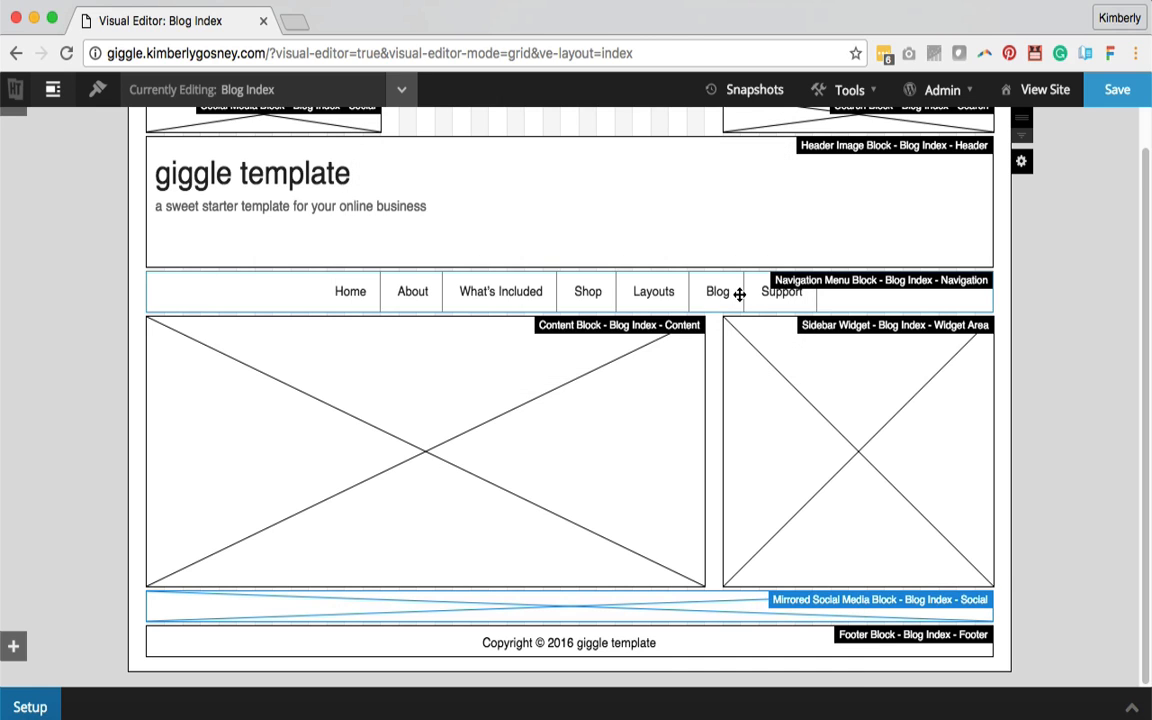
{"action": "left_click", "coordinate": [1112, 91]}
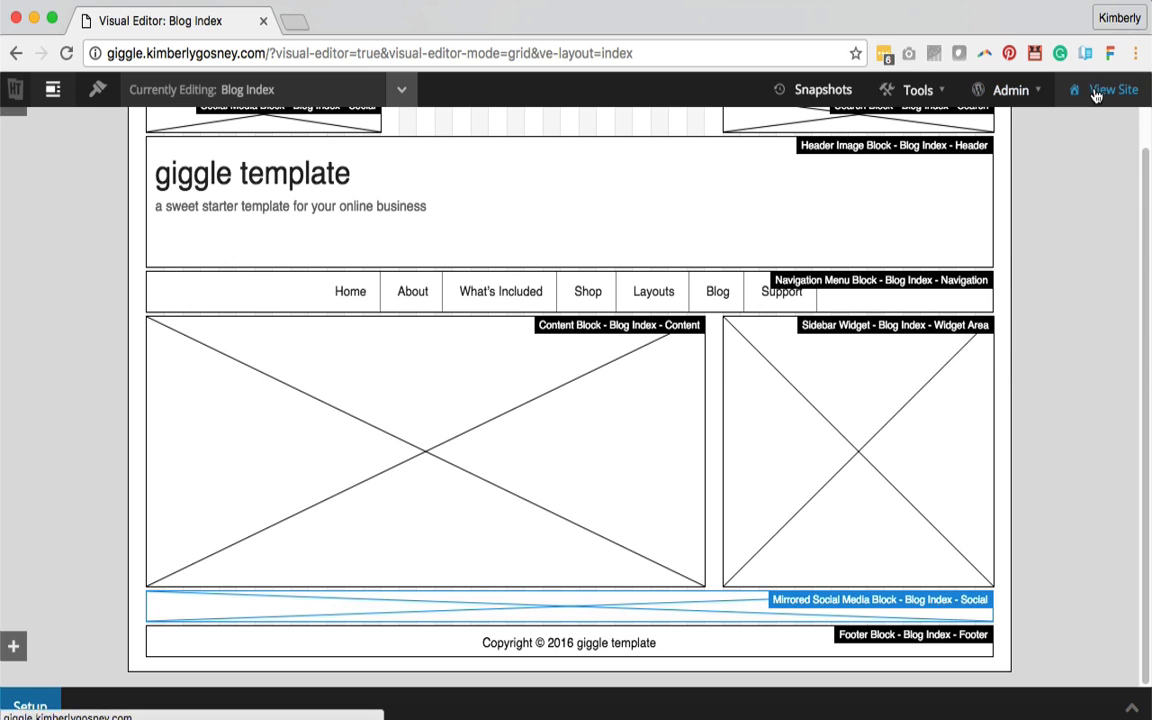
- From the live site, create a new page titled "Pretend Page" and publish it
{"action": "left_click", "coordinate": [1096, 96]}
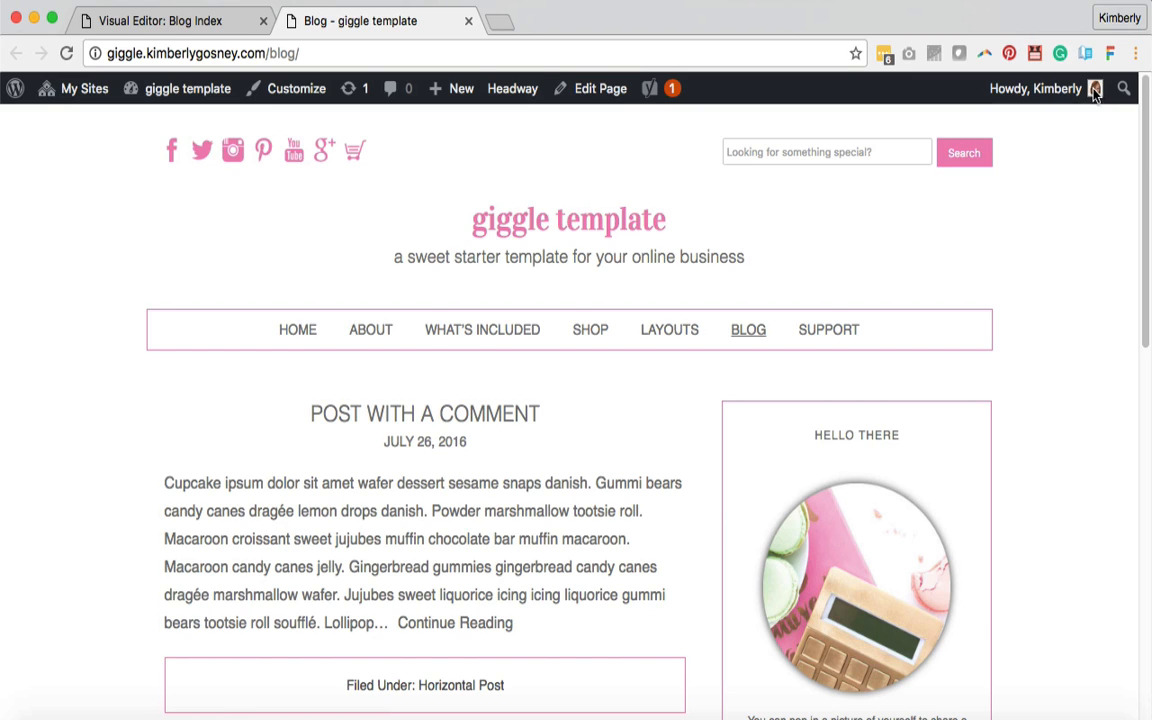
{"action": "mouse_move", "coordinate": [460, 92]}
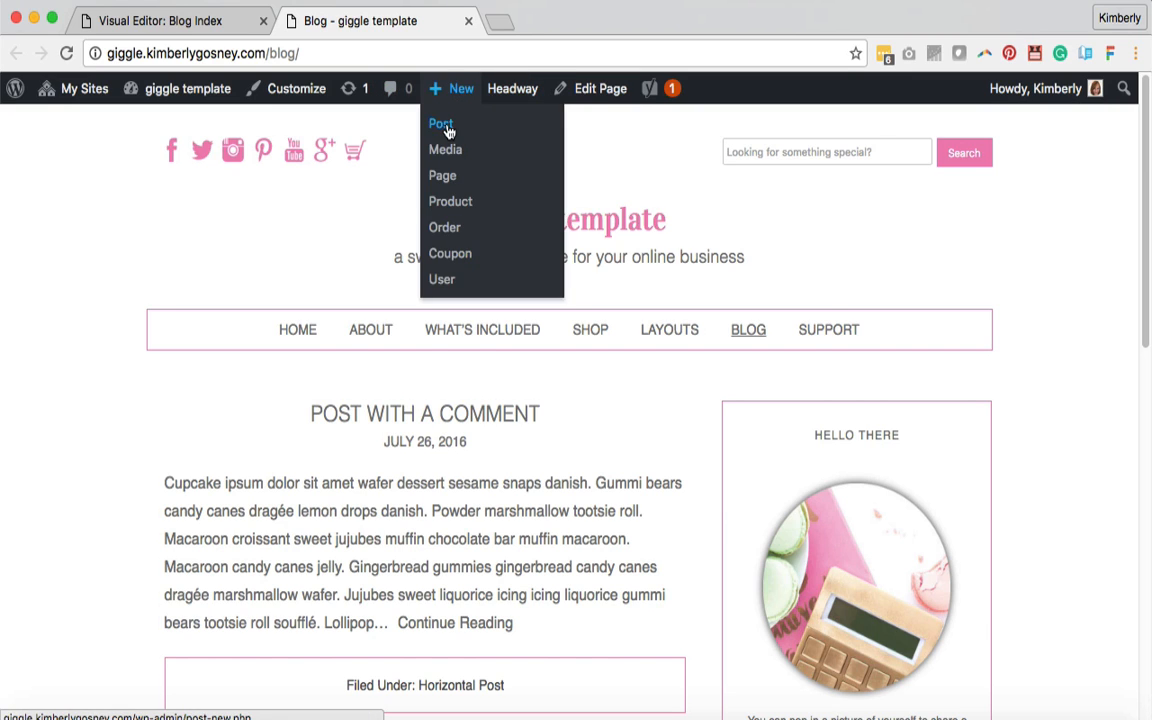
{"action": "left_click", "coordinate": [442, 178]}
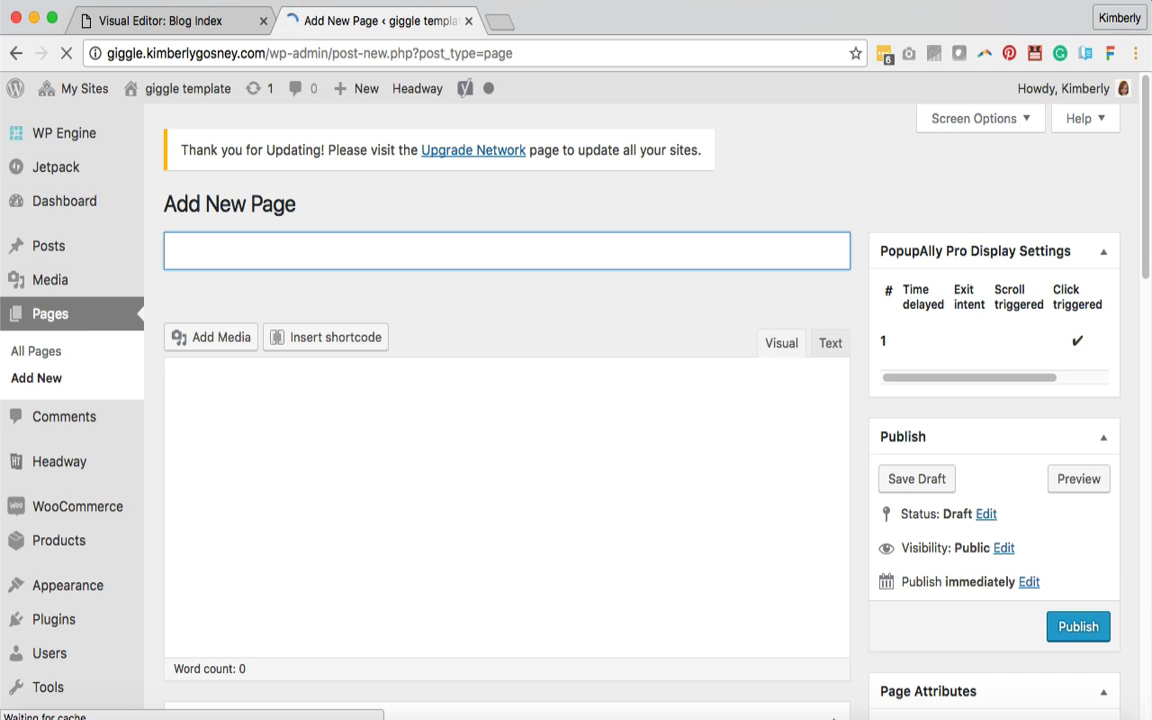
{"action": "type", "text": "Pretend Page"}
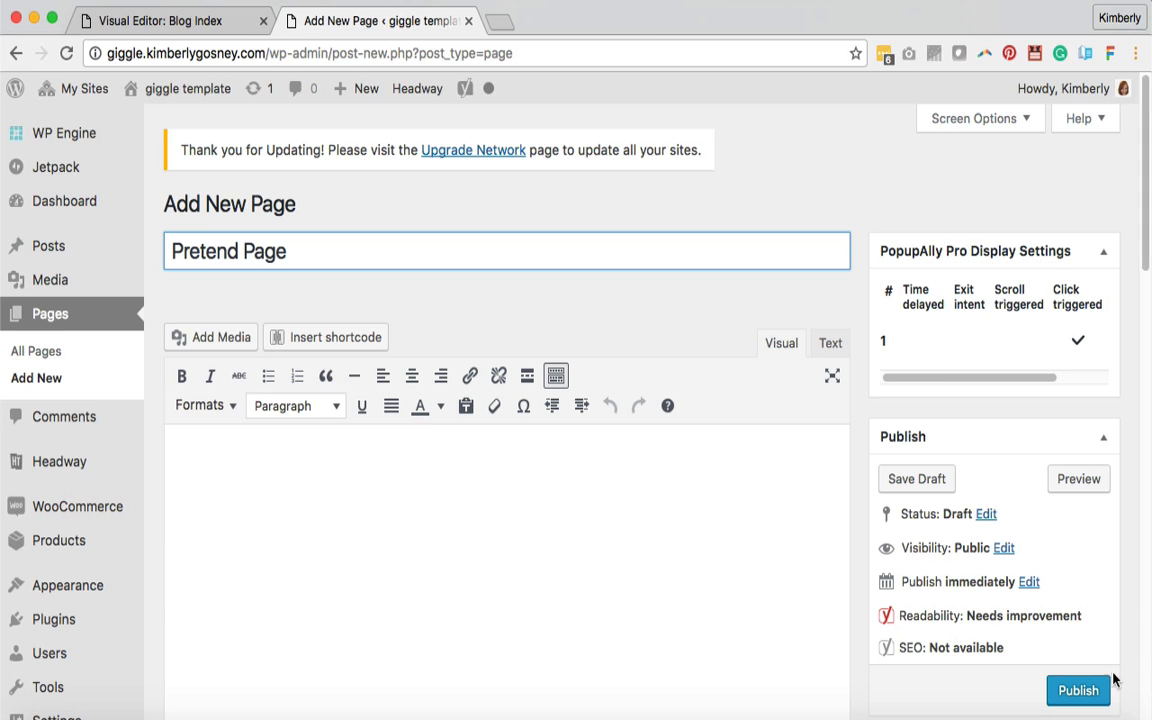
{"action": "left_click", "coordinate": [1080, 690]}
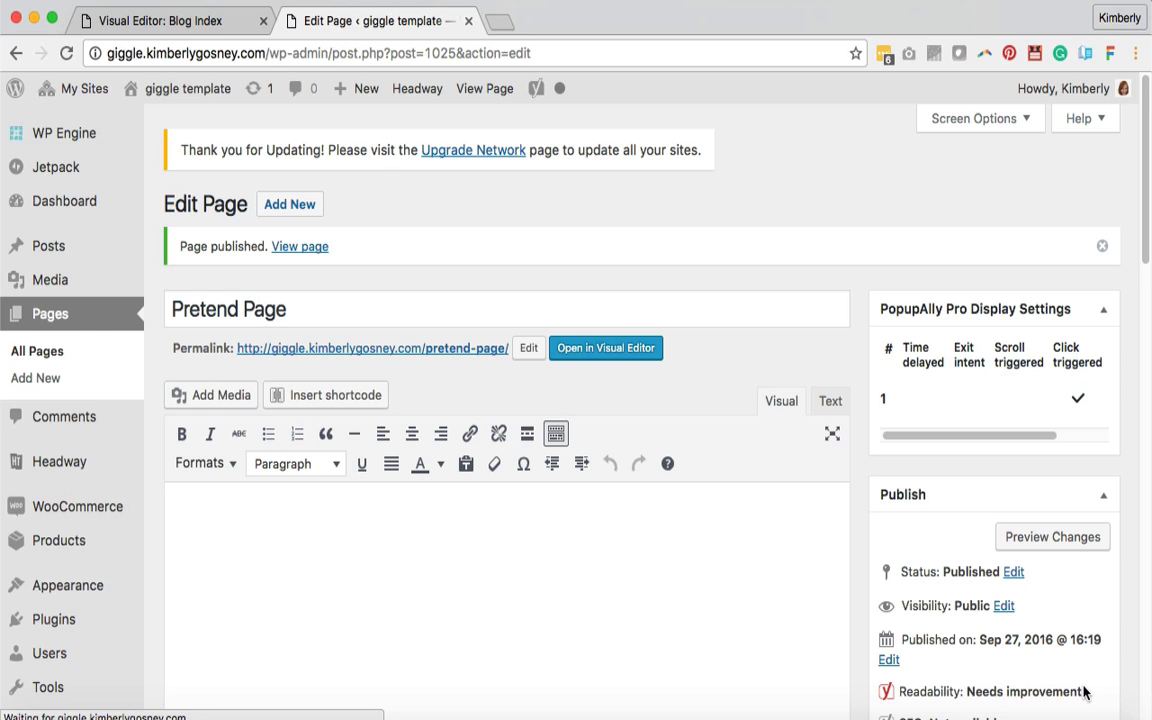
- Open the Headway Visual Editor grid, find the page layout with the search "pretend", and choose to customize Pretend Page's current layout
{"action": "mouse_move", "coordinate": [417, 92]}
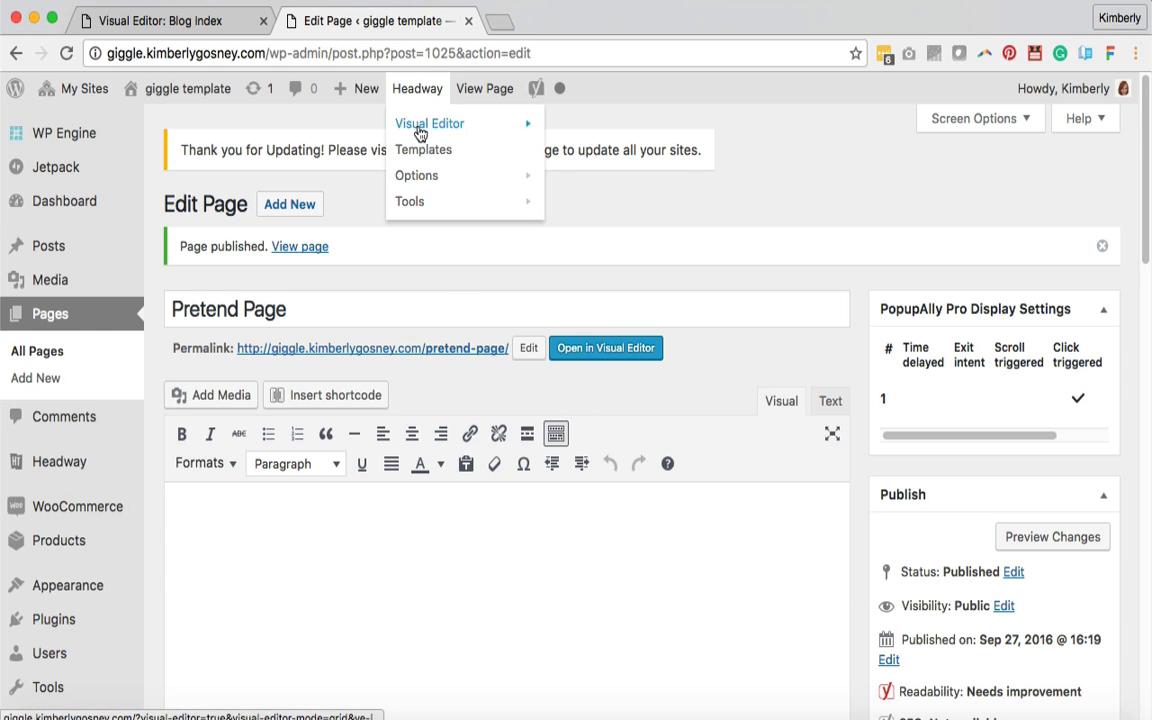
{"action": "mouse_move", "coordinate": [434, 132]}
{"action": "left_click", "coordinate": [578, 131]}
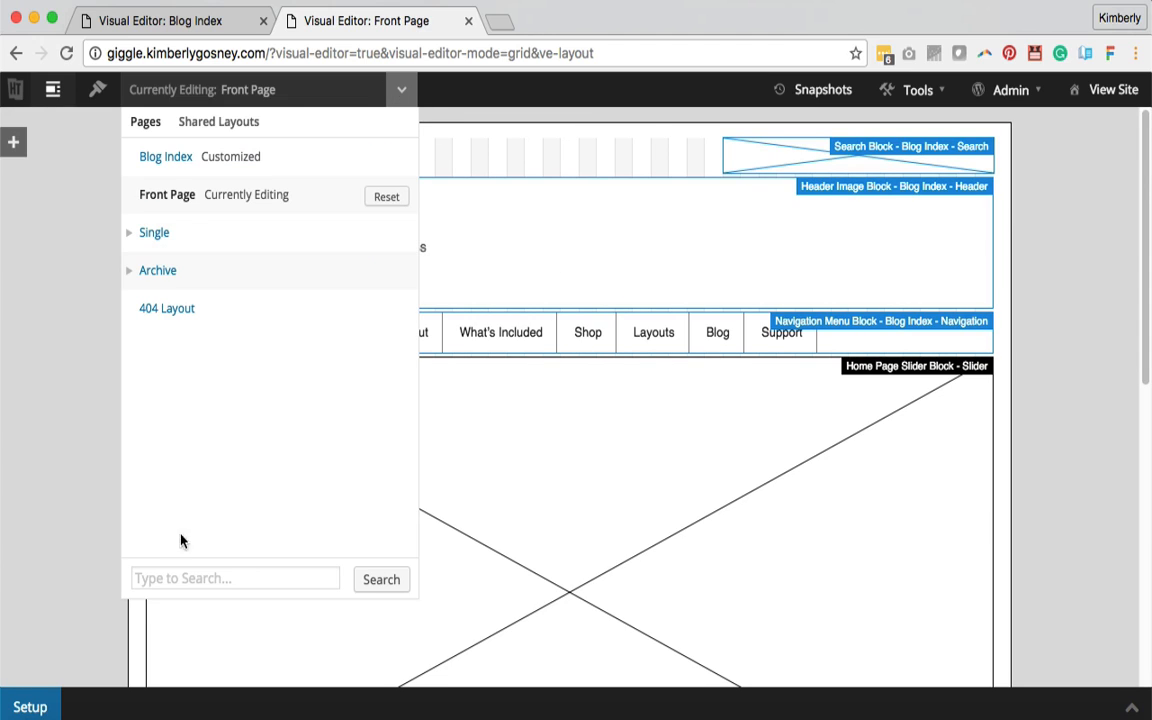
{"action": "left_click", "coordinate": [187, 579]}
{"action": "type", "text": "pretend"}
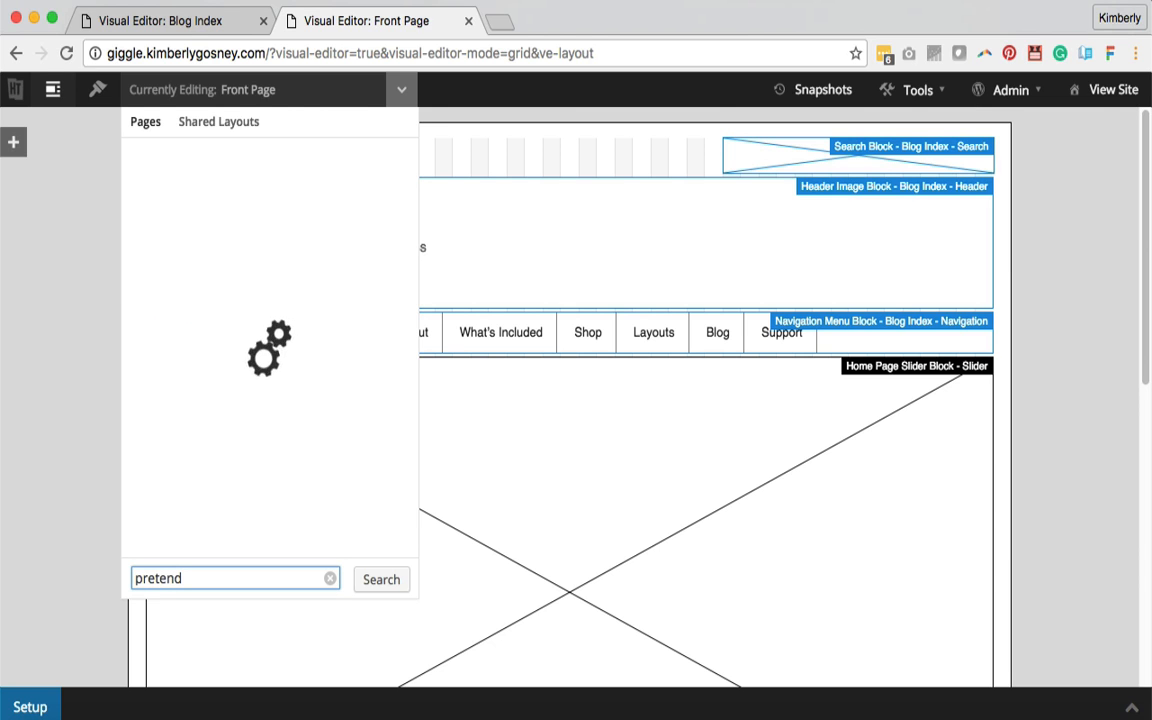
{"action": "left_click", "coordinate": [390, 198]}
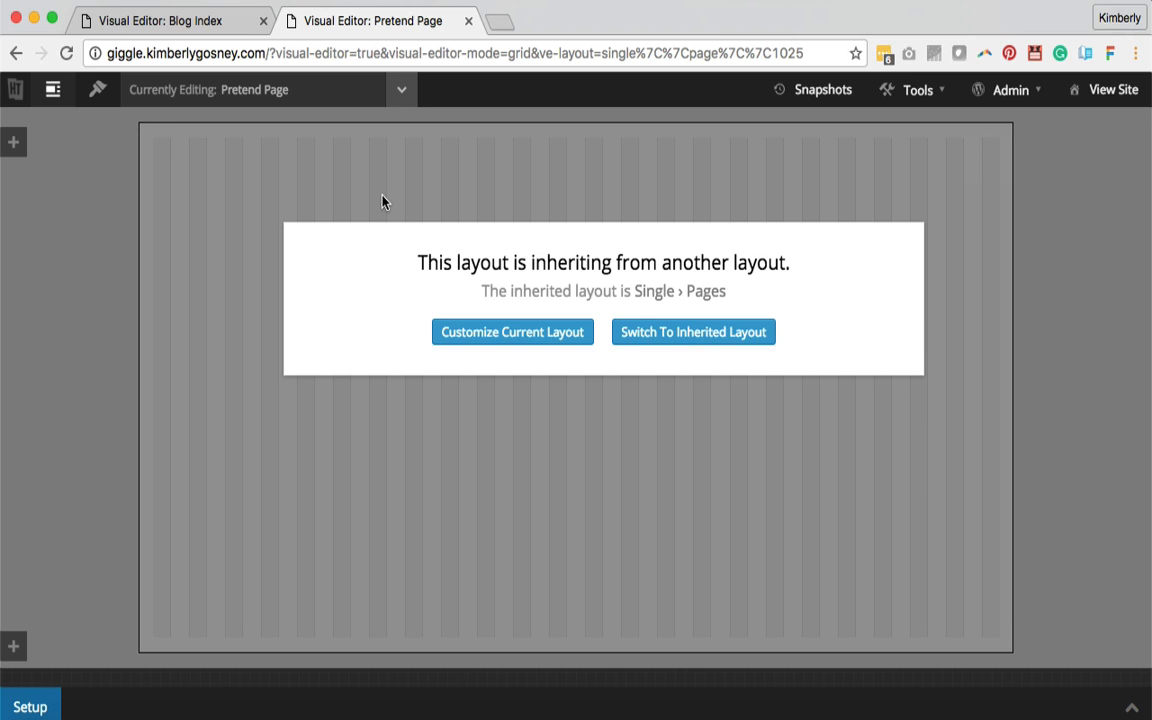
{"action": "left_click", "coordinate": [473, 334]}
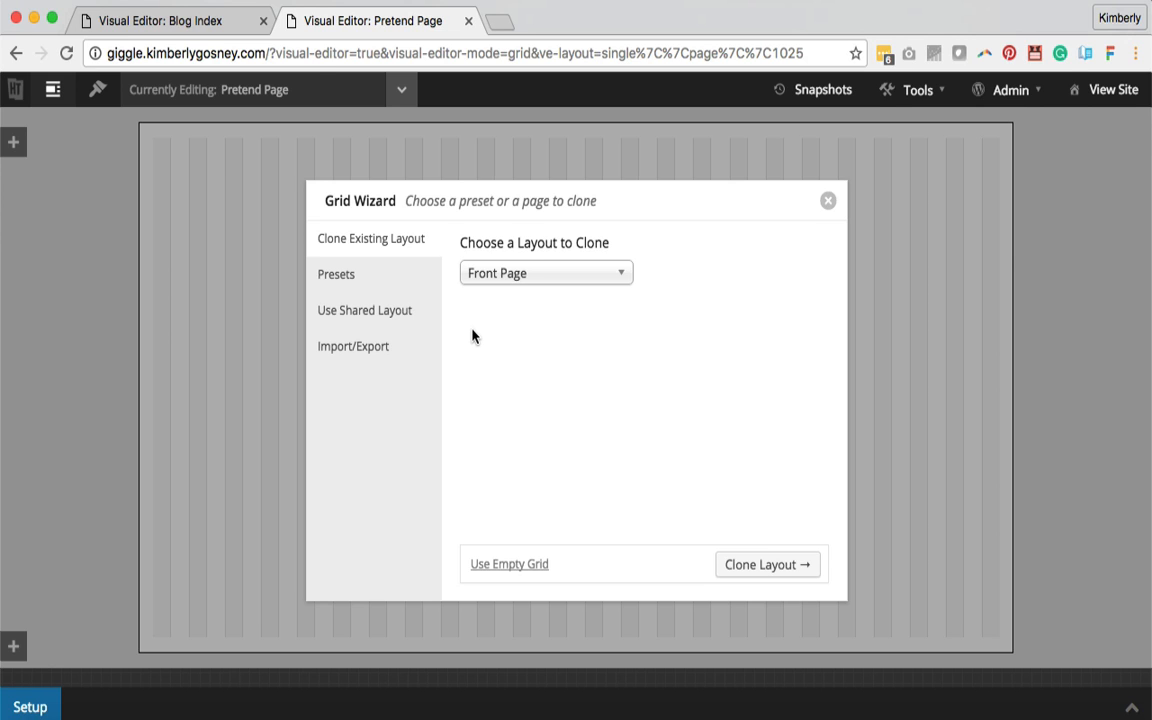
{"action": "left_click", "coordinate": [506, 277]}
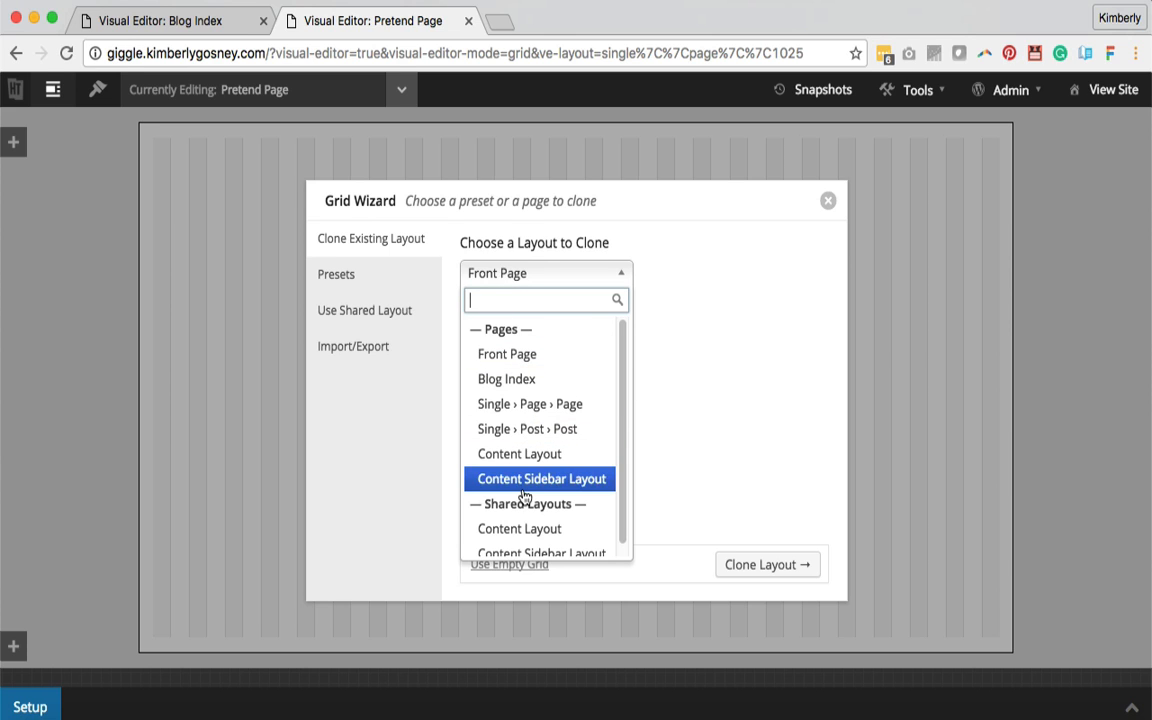
{"action": "left_click", "coordinate": [376, 315]}
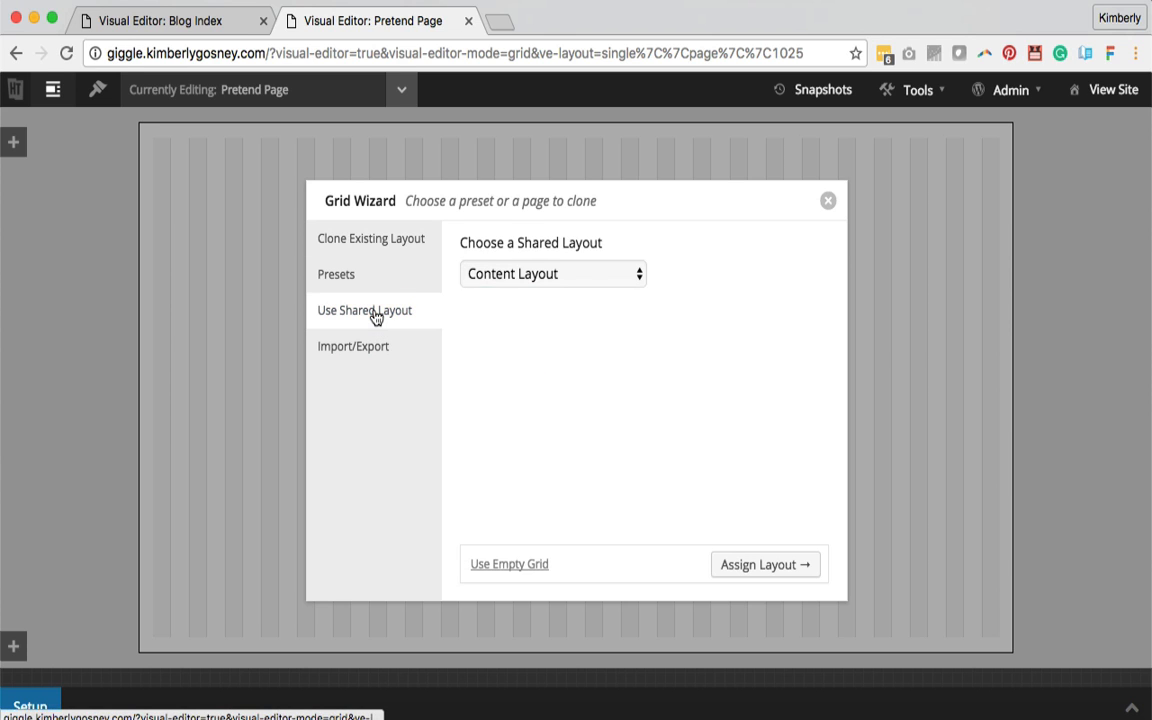
{"action": "left_click", "coordinate": [516, 284]}
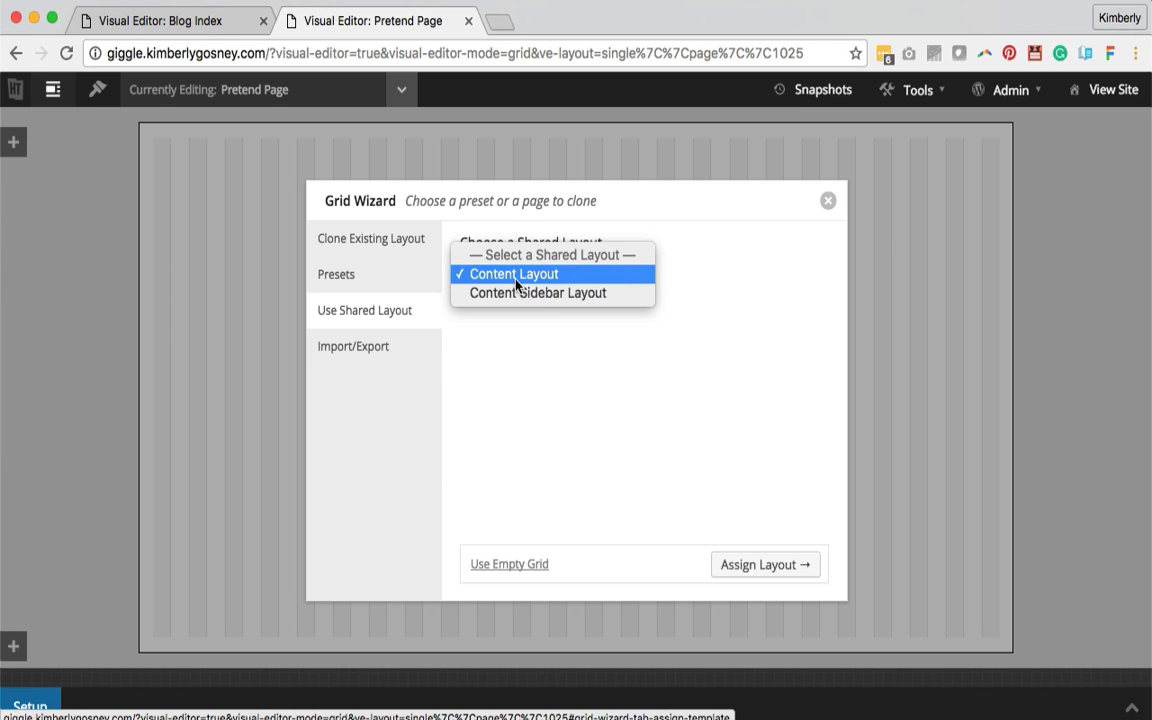
{"action": "left_click", "coordinate": [399, 244]}
{"action": "left_click", "coordinate": [399, 244]}
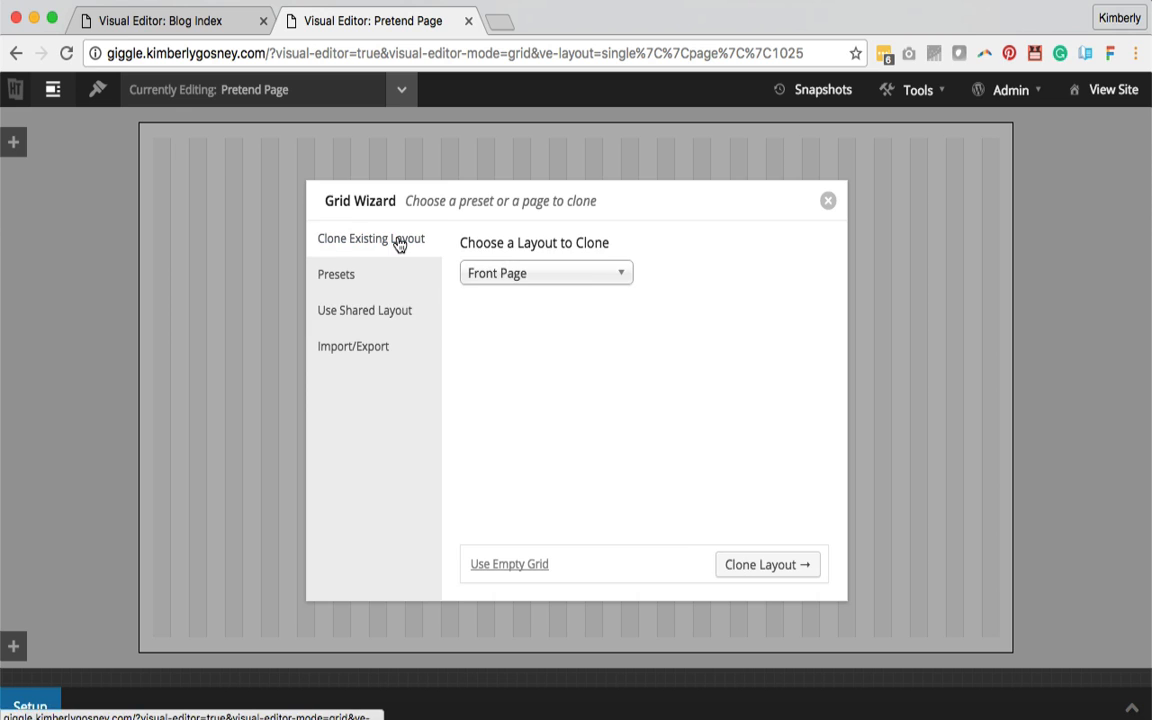
- Clone the existing Blog Index layout onto Pretend Page
{"action": "left_click", "coordinate": [549, 288]}
{"action": "left_click", "coordinate": [518, 379]}
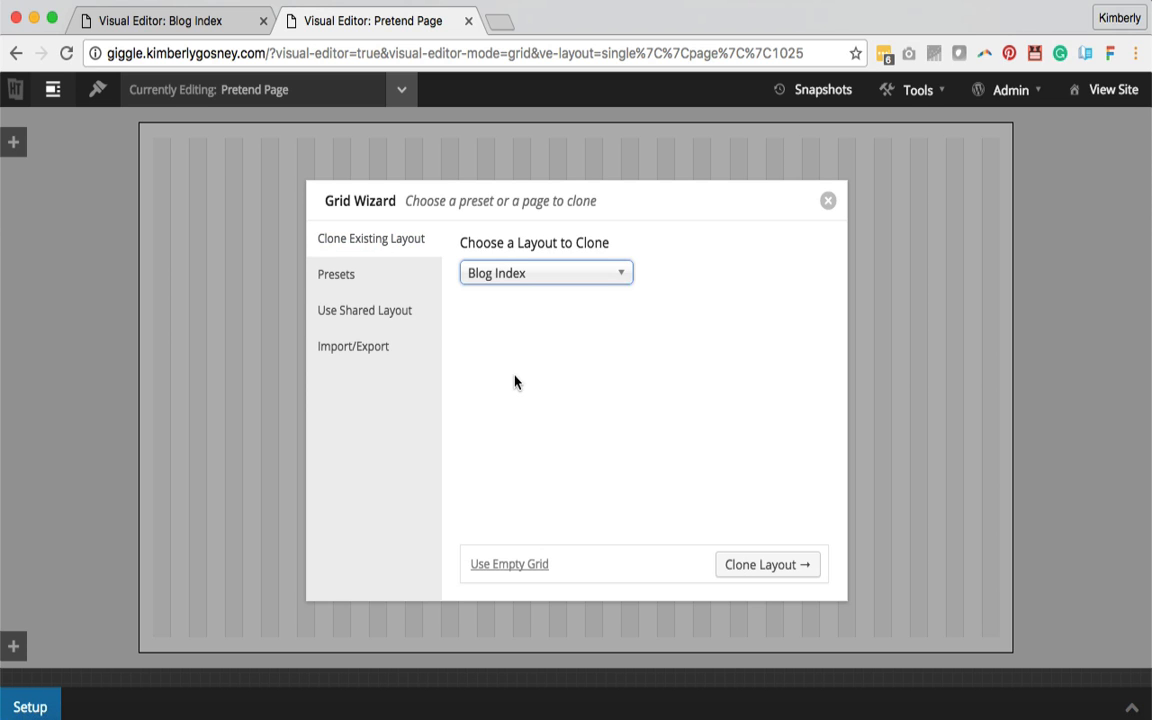
{"action": "left_click", "coordinate": [755, 566]}
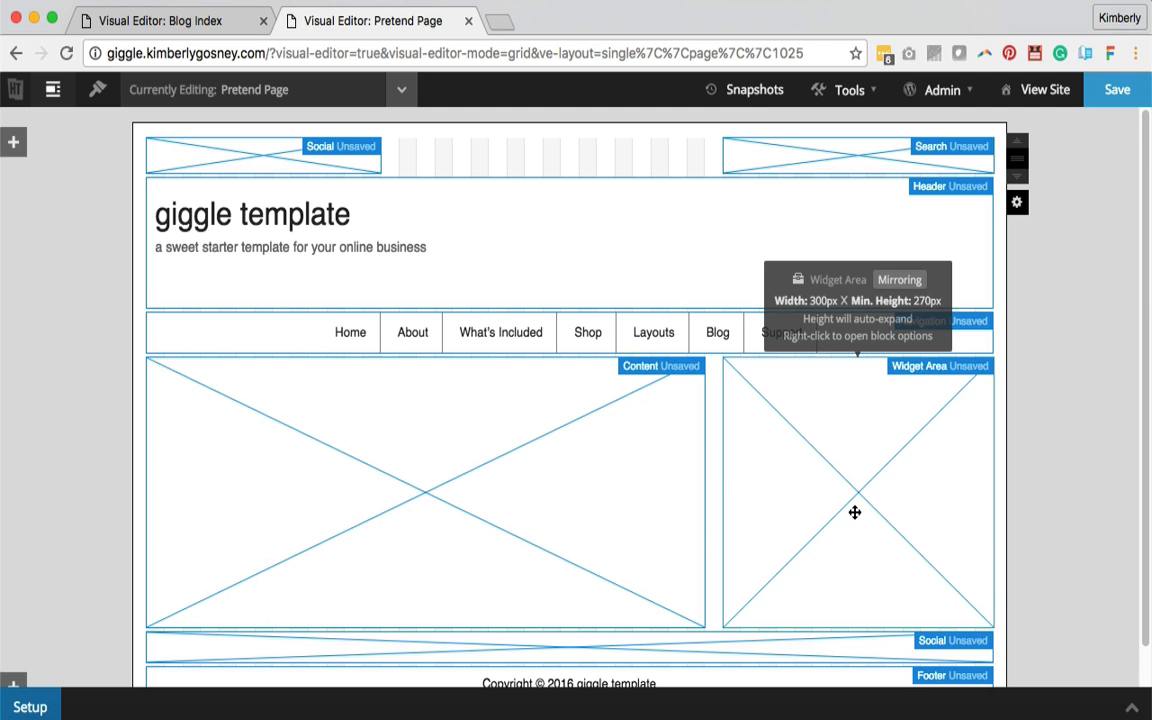
- In the options of the social block above the header, choose "Social Media Block - Blog Index" as the block to mirror
{"action": "right_click", "coordinate": [295, 160]}
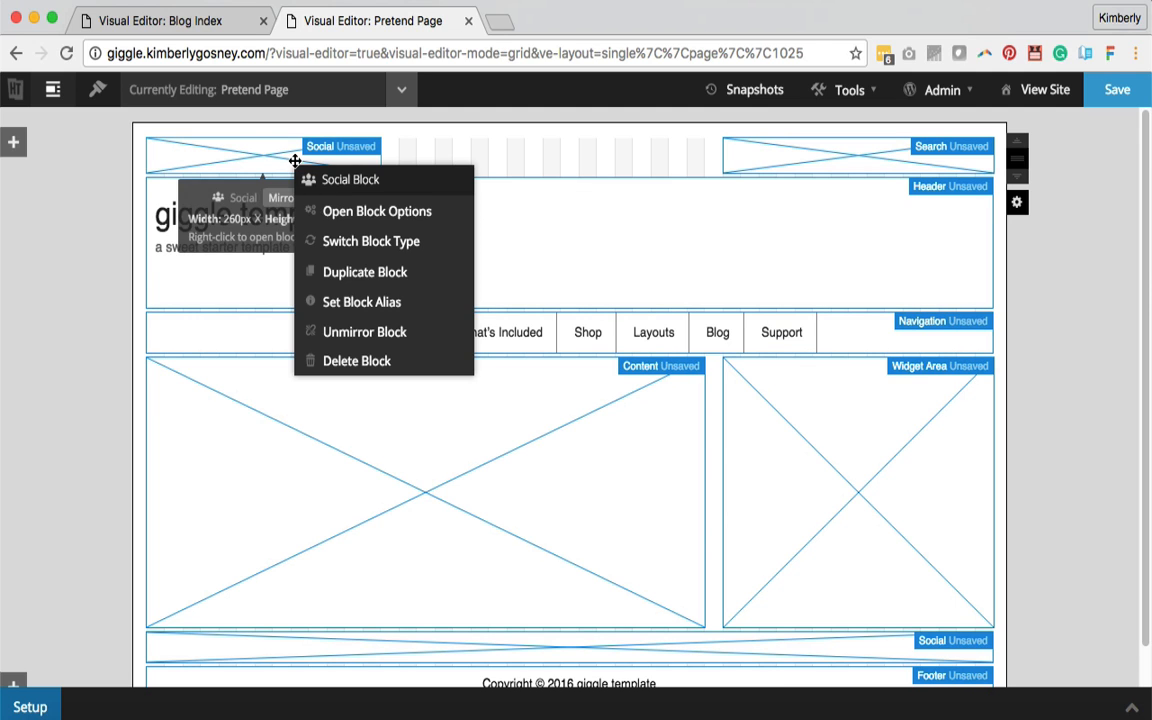
{"action": "left_click", "coordinate": [337, 211]}
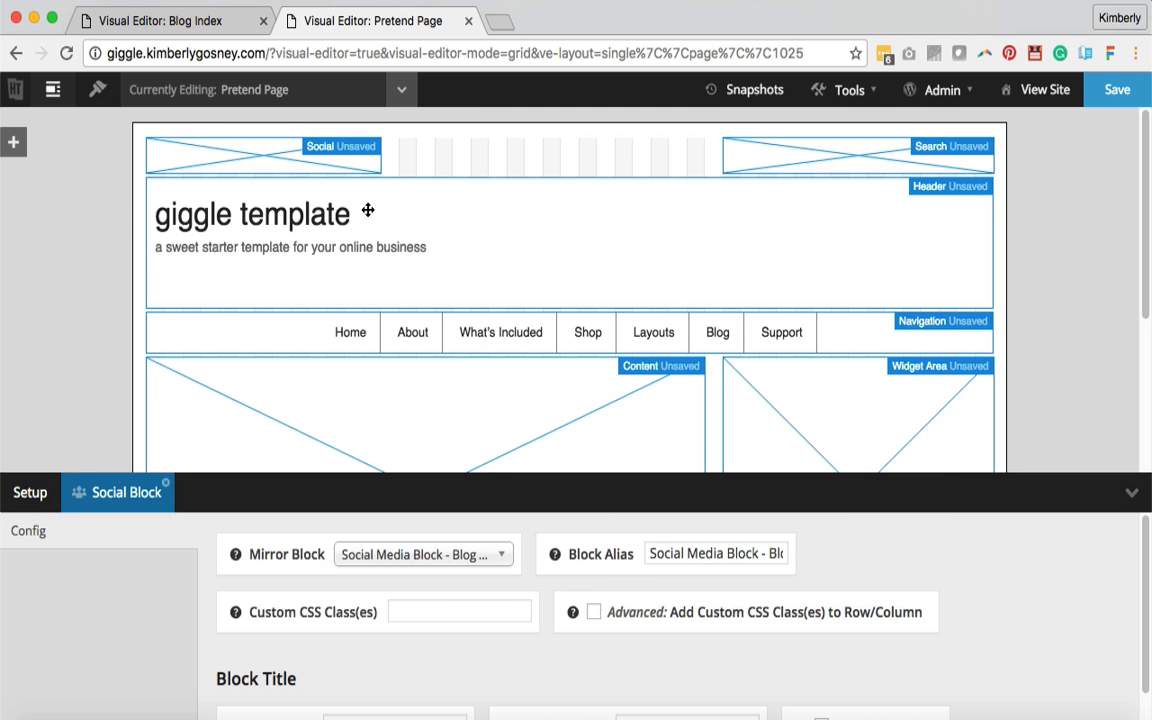
{"action": "left_click", "coordinate": [430, 556]}
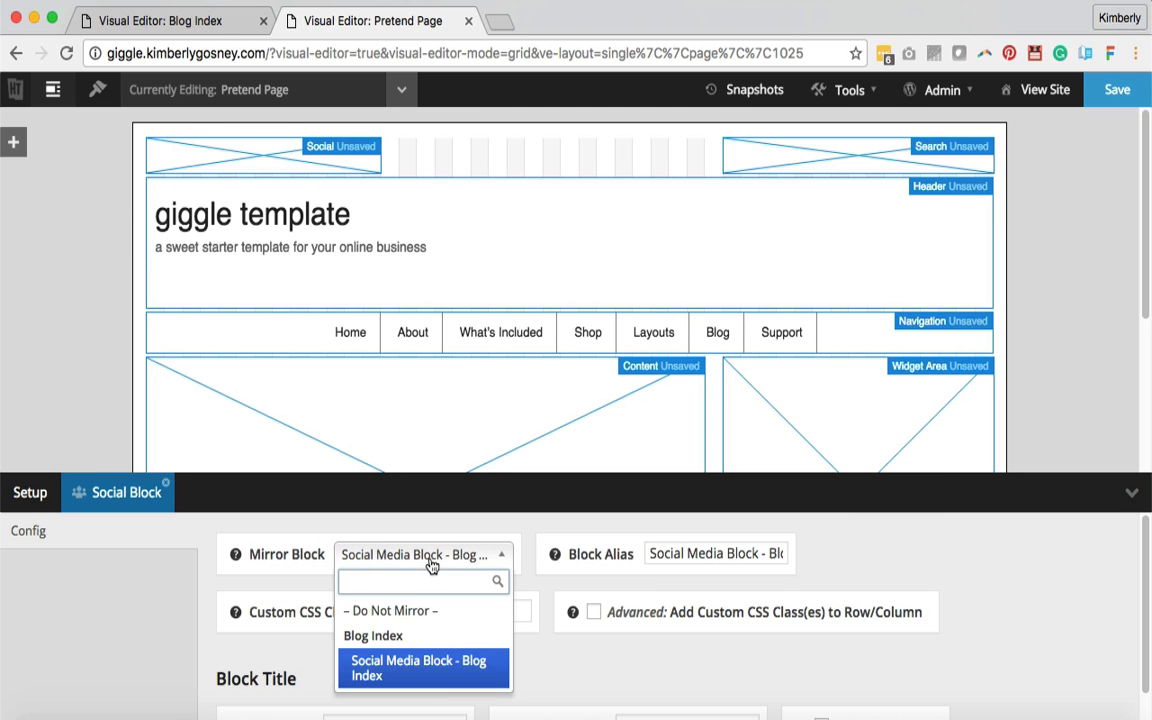
{"action": "left_click", "coordinate": [426, 670]}
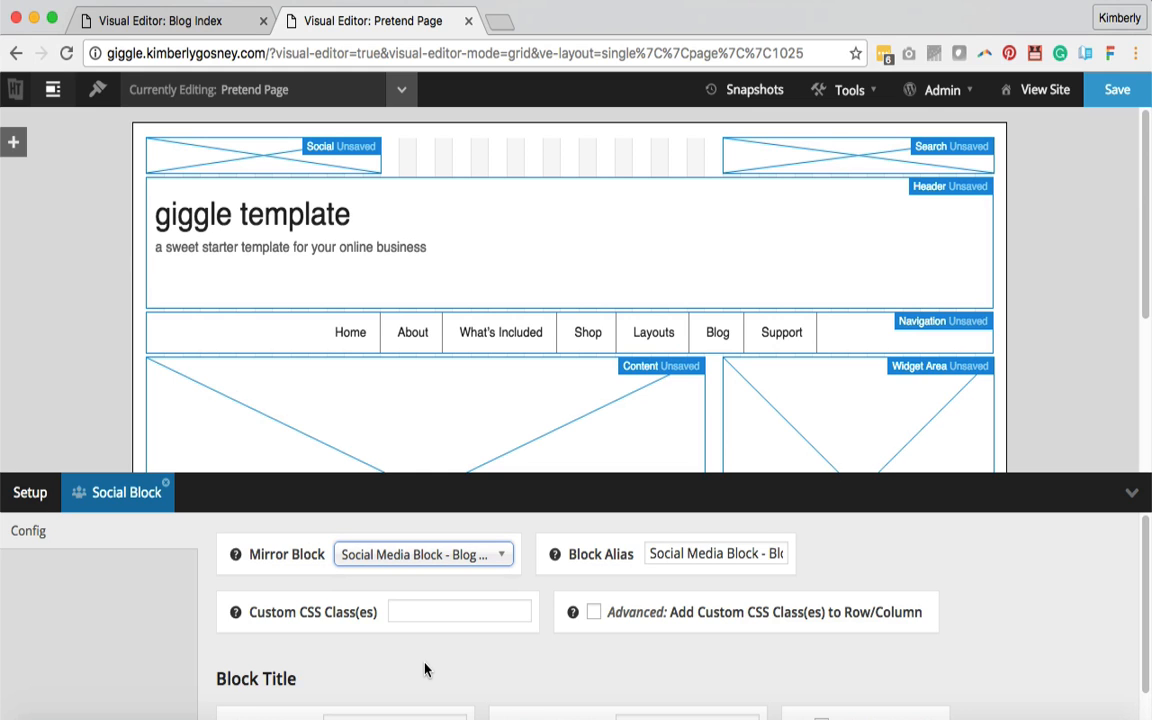
{"action": "left_click", "coordinate": [424, 560]}
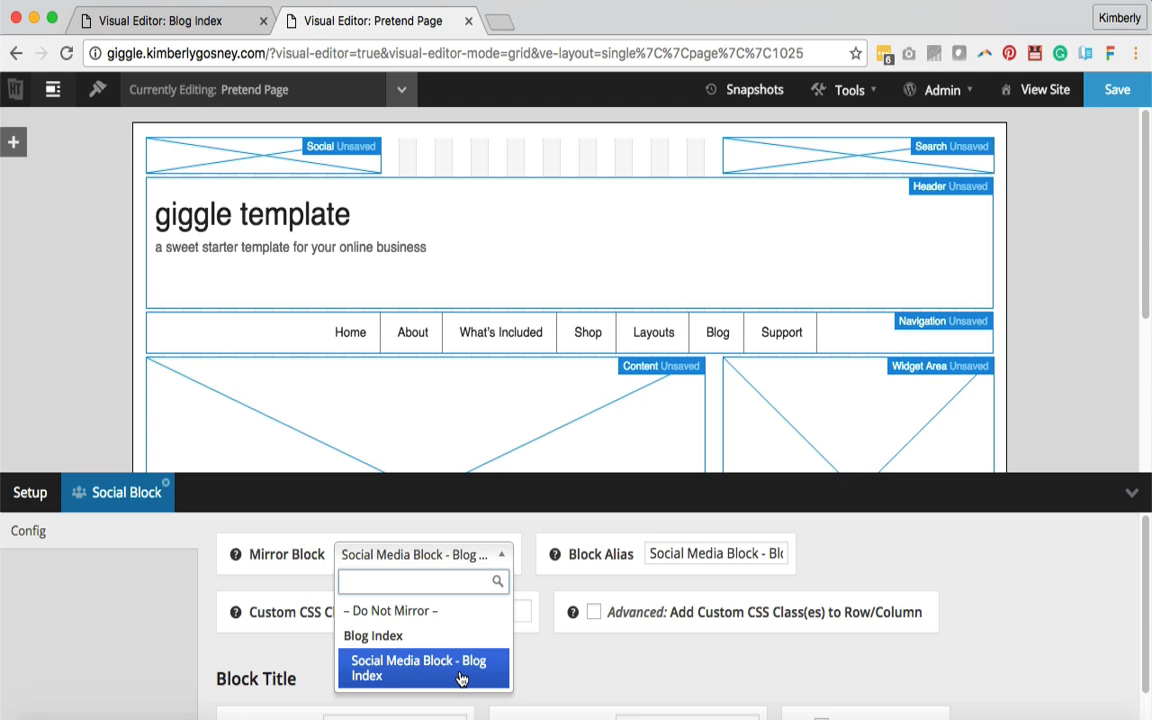